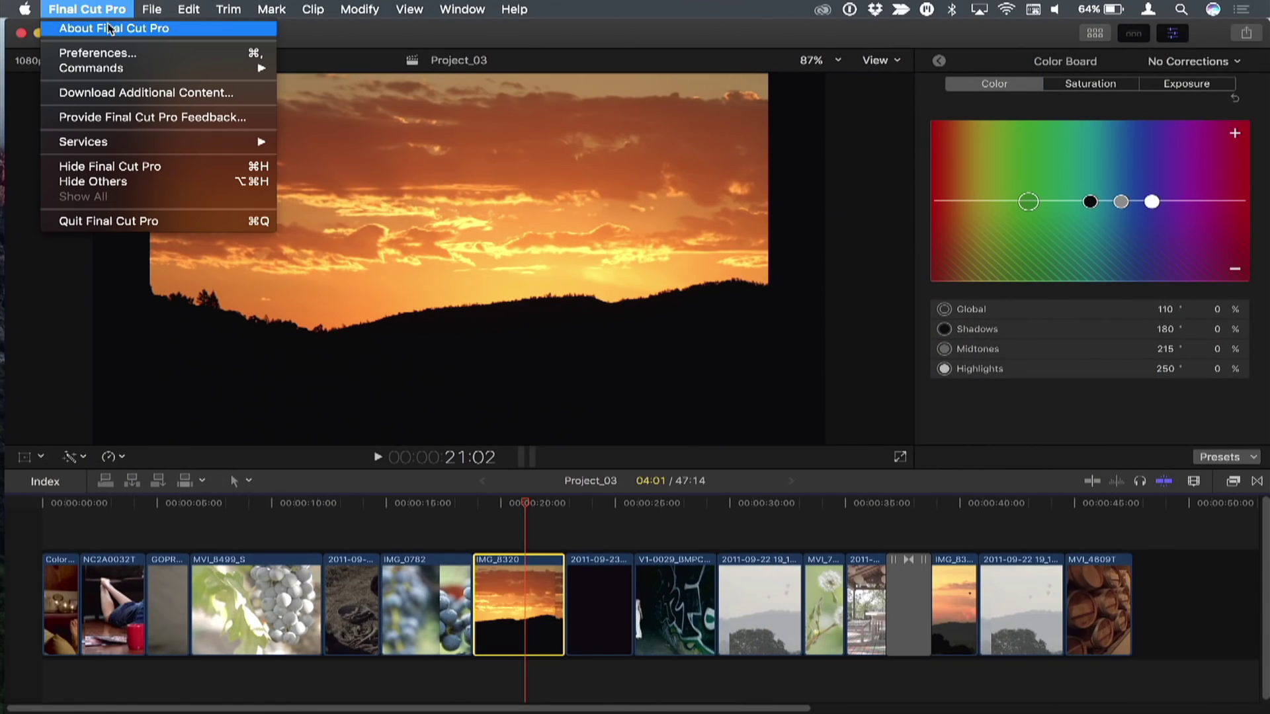
Open the Command Editor and sort the Default command list by Modifiers.
{"action": "mouse_move", "coordinate": [198, 68]}
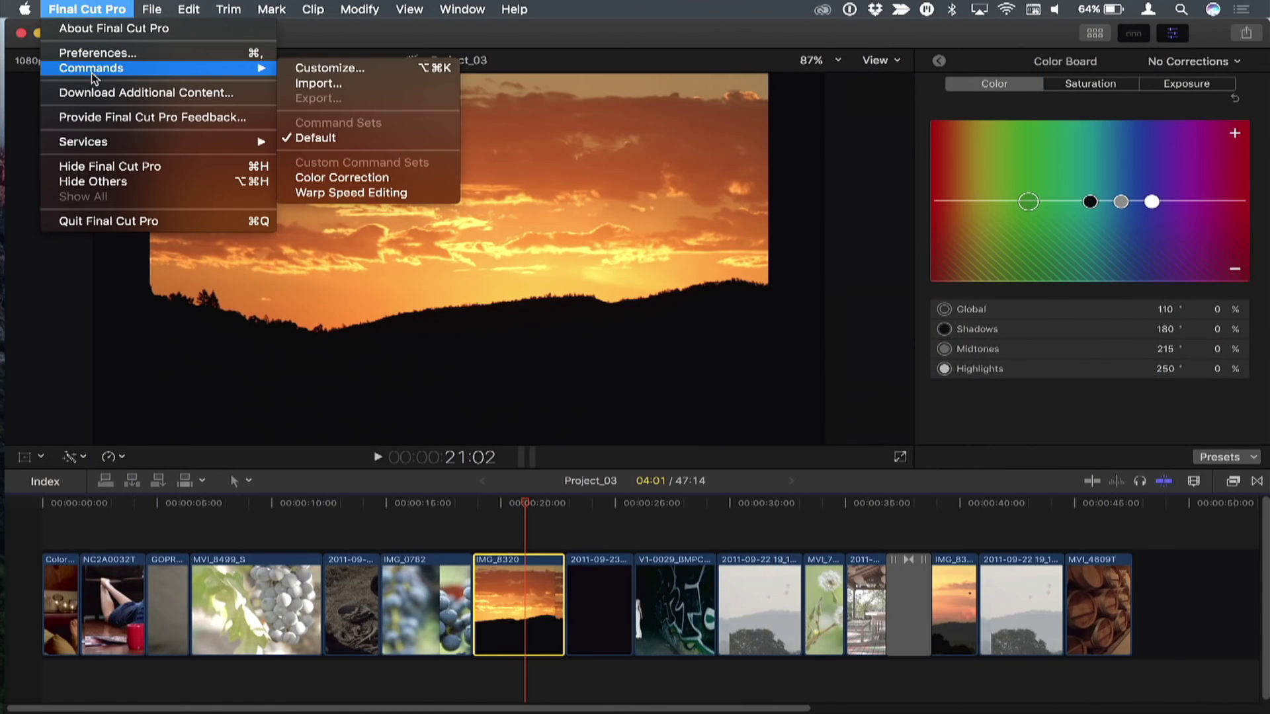
{"action": "left_click", "coordinate": [369, 77]}
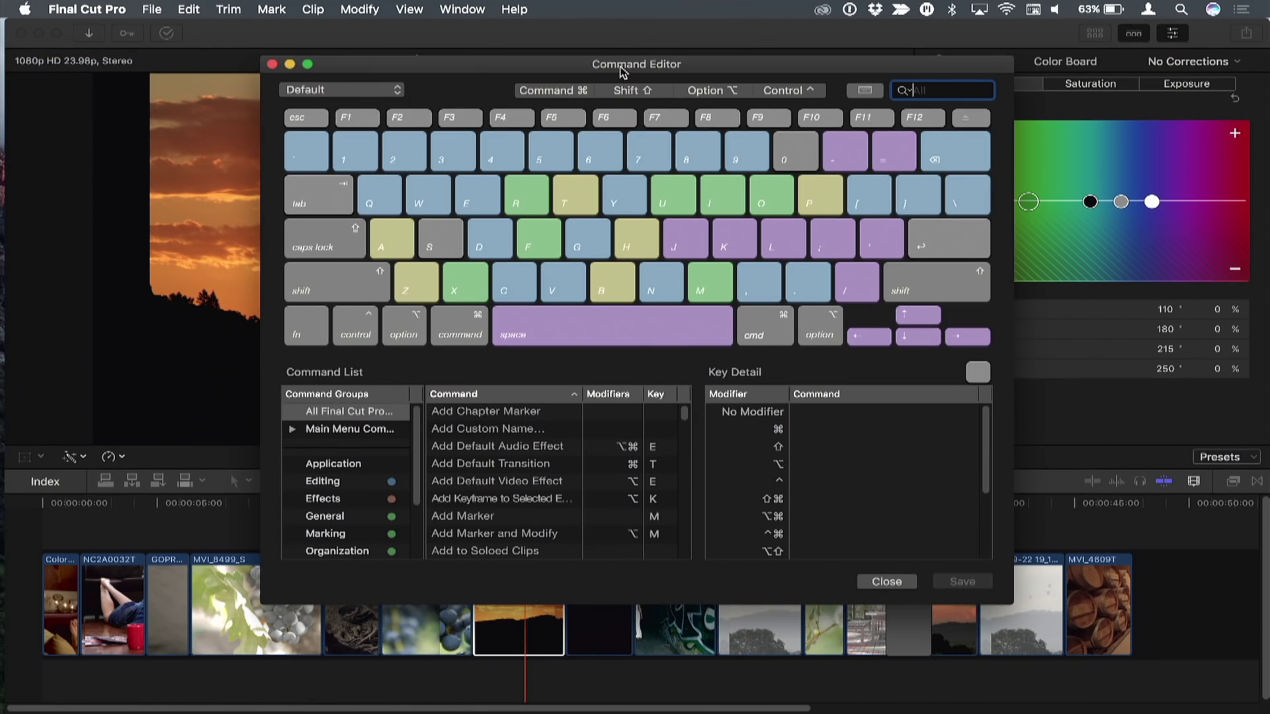
{"action": "left_click_drag", "start_coordinate": [622, 70], "coordinate": [574, 66]}
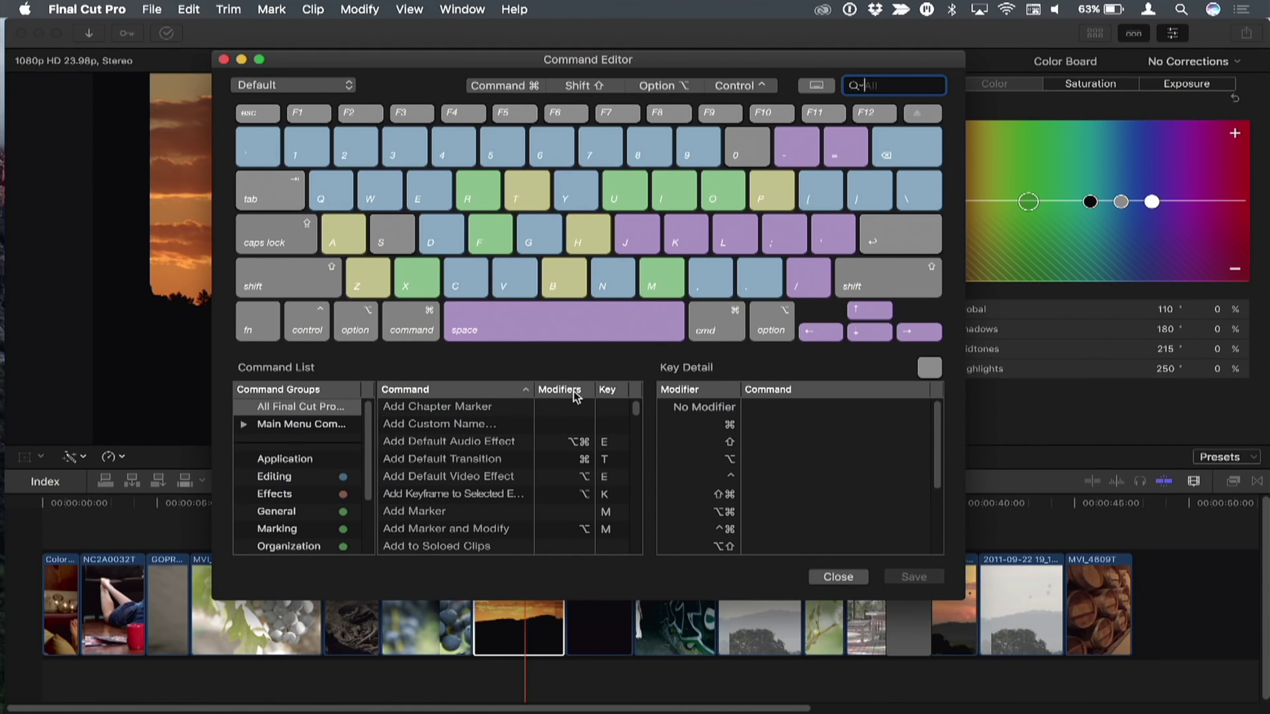
{"action": "left_click", "coordinate": [574, 390]}
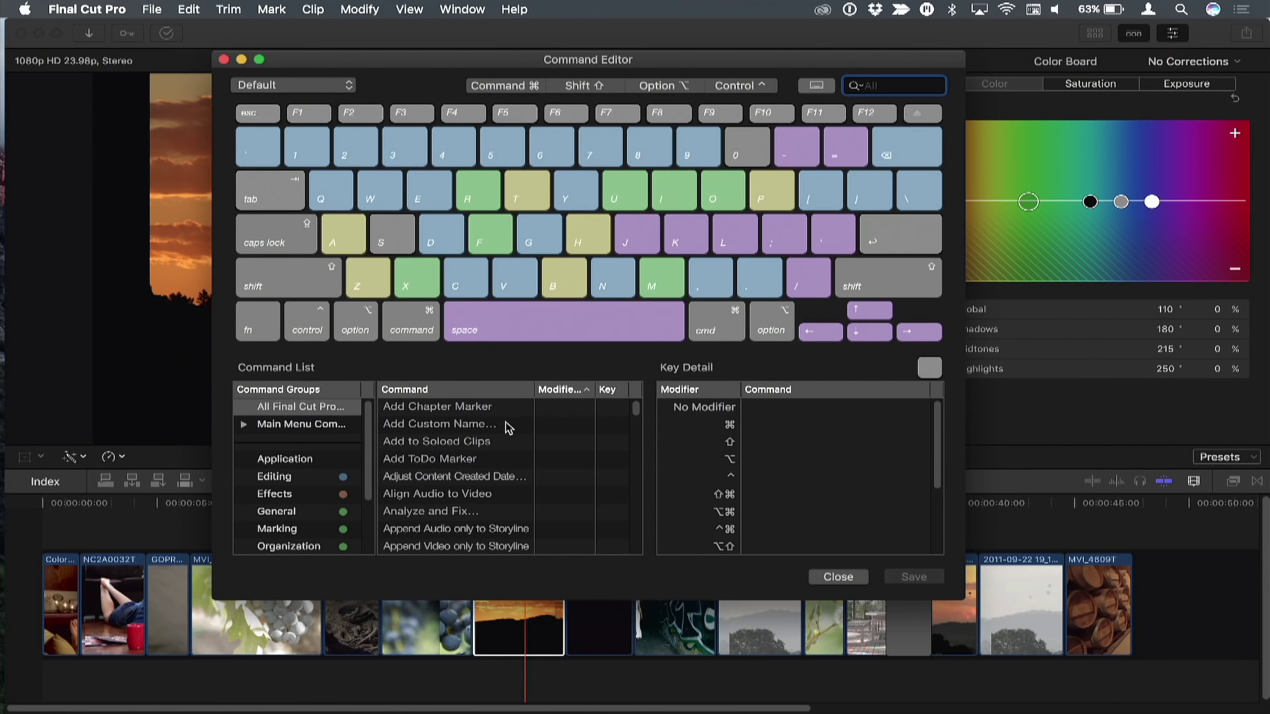
{"action": "scroll", "coordinate": [507, 430], "scroll_direction": "down", "scroll_amount": 10}
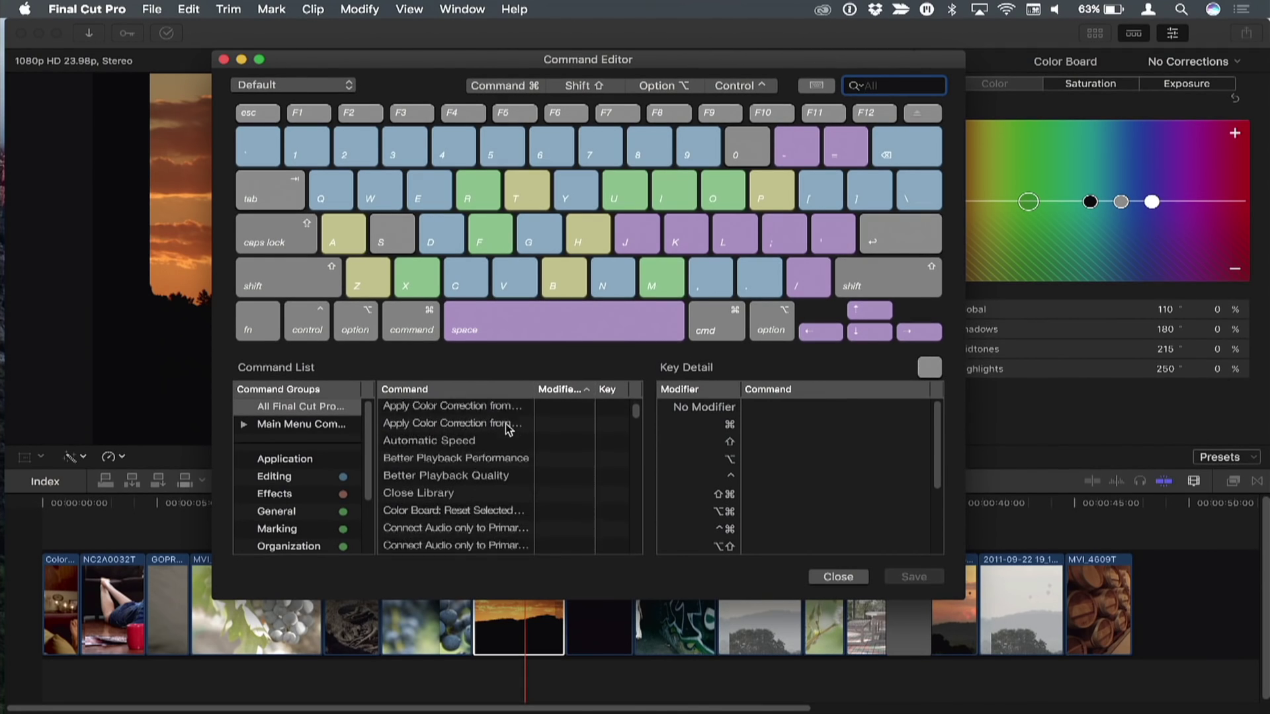
{"action": "scroll", "coordinate": [508, 430], "scroll_direction": "down", "scroll_amount": 3}
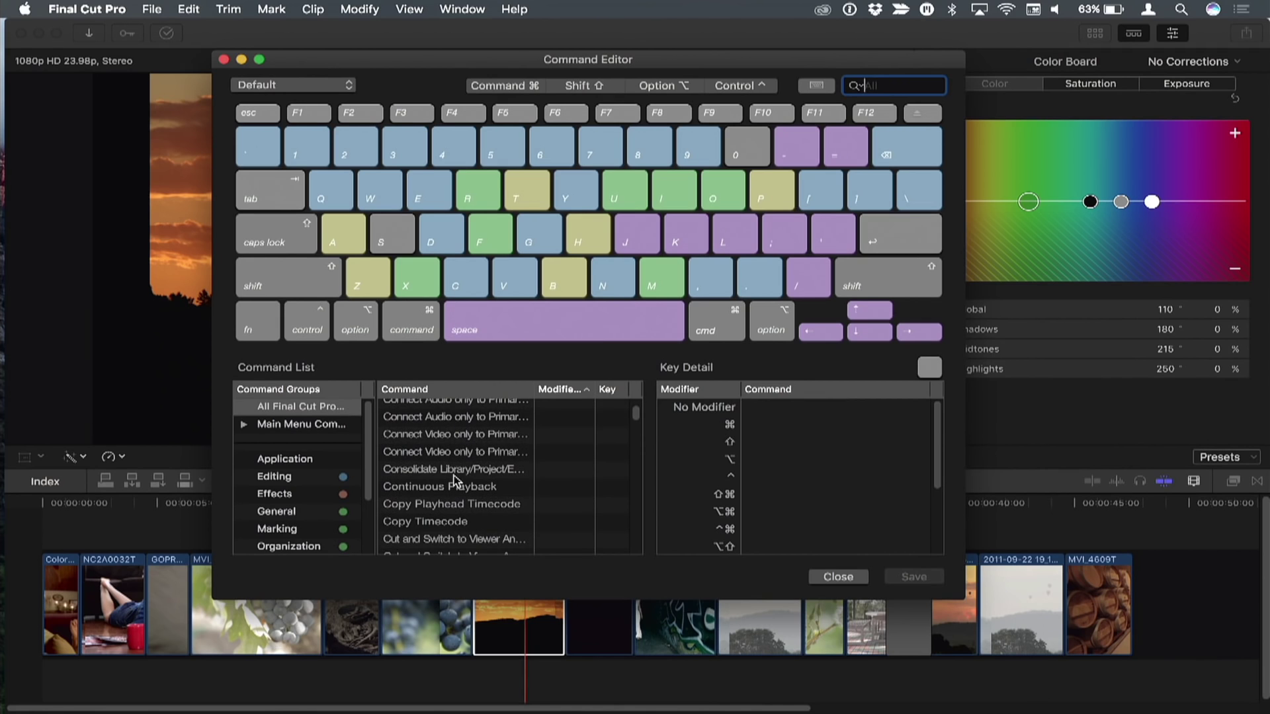
{"action": "scroll", "coordinate": [455, 481], "scroll_direction": "up", "scroll_amount": 8}
{"action": "scroll", "coordinate": [455, 480], "scroll_direction": "down", "scroll_amount": 8}
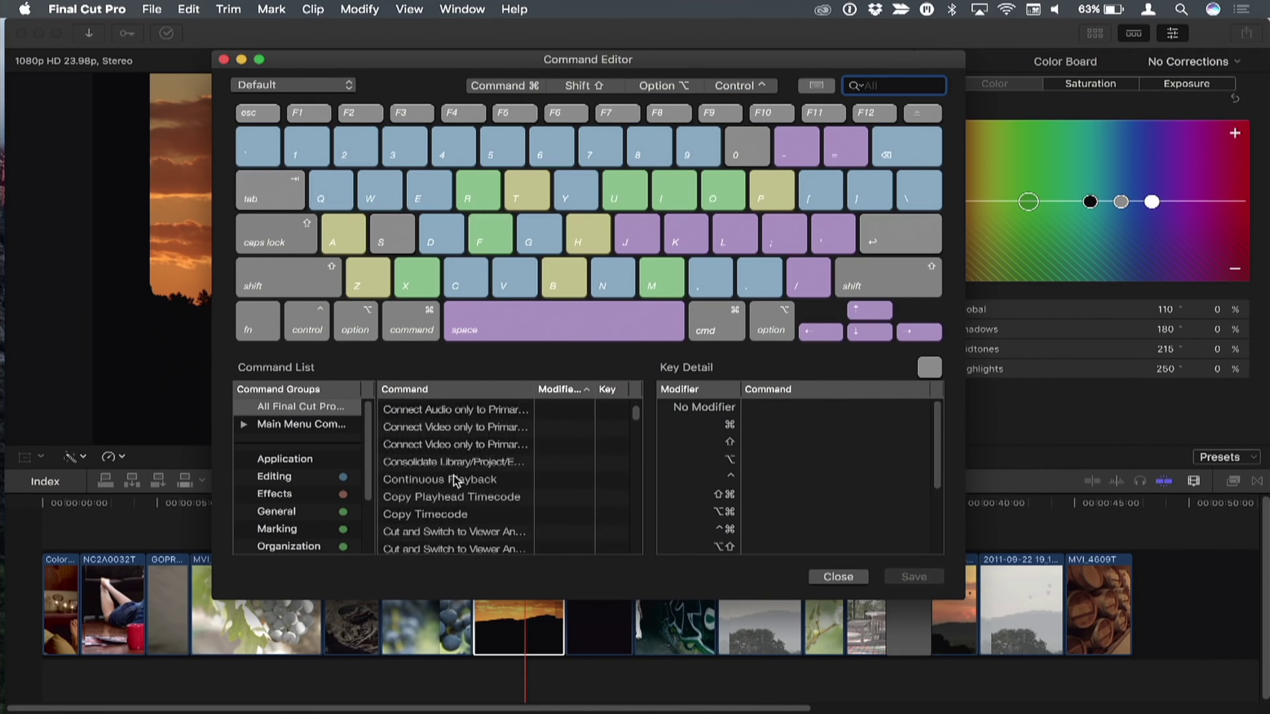
{"action": "scroll", "coordinate": [455, 481], "scroll_direction": "down", "scroll_amount": 5}
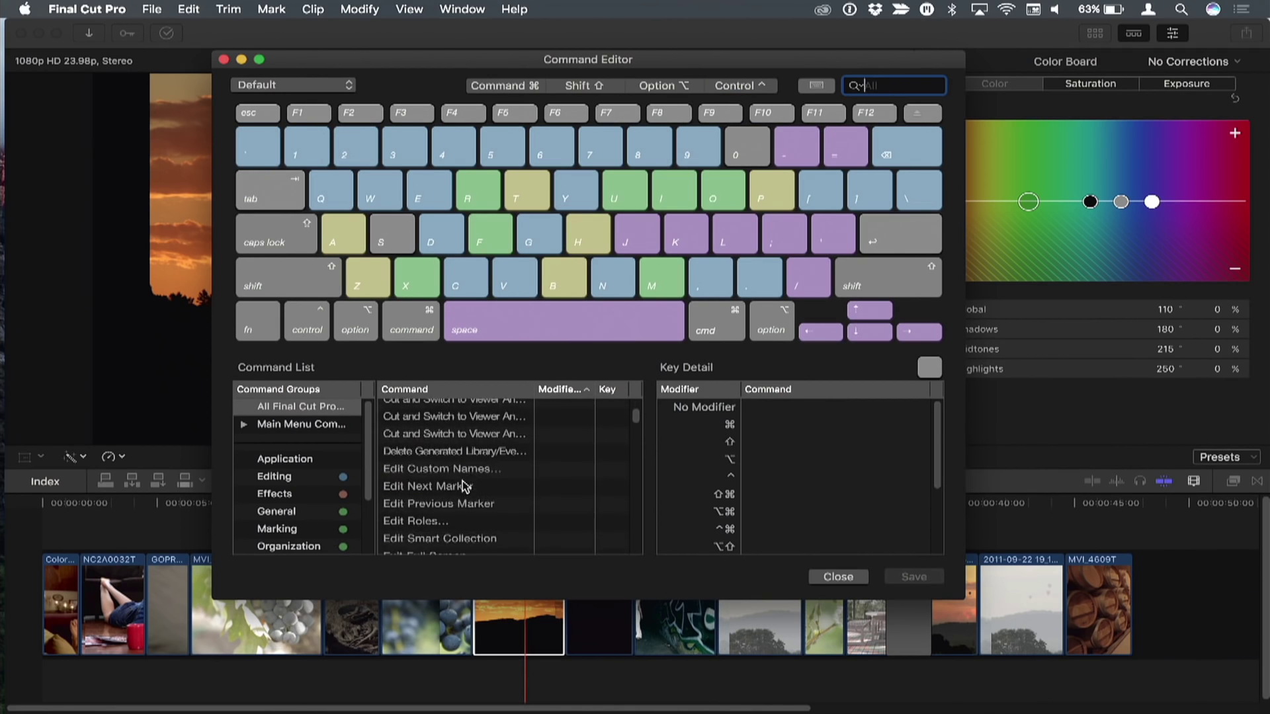
{"action": "scroll", "coordinate": [465, 487], "scroll_direction": "down", "scroll_amount": 15}
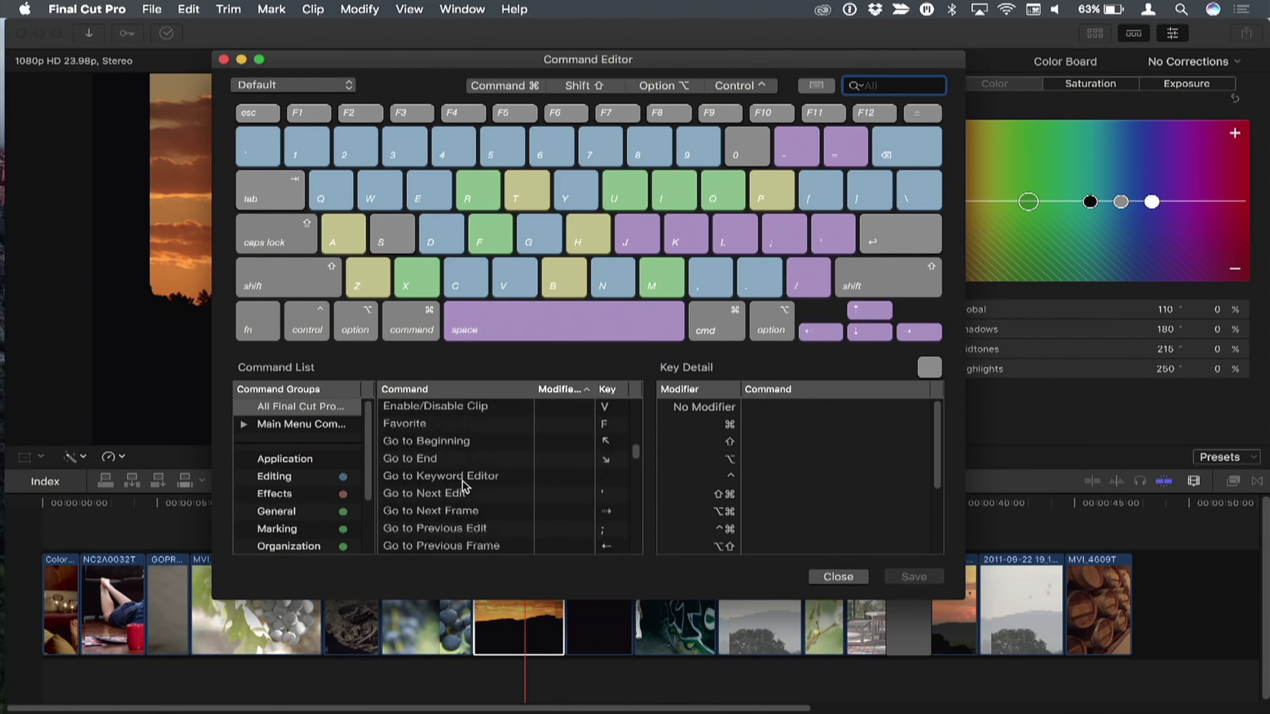
{"action": "scroll", "coordinate": [464, 488], "scroll_direction": "down", "scroll_amount": 3}
Read the descriptions of Insert, Add Chapter Marker and Append Audio only to Storyline.
{"action": "left_click", "coordinate": [504, 459]}
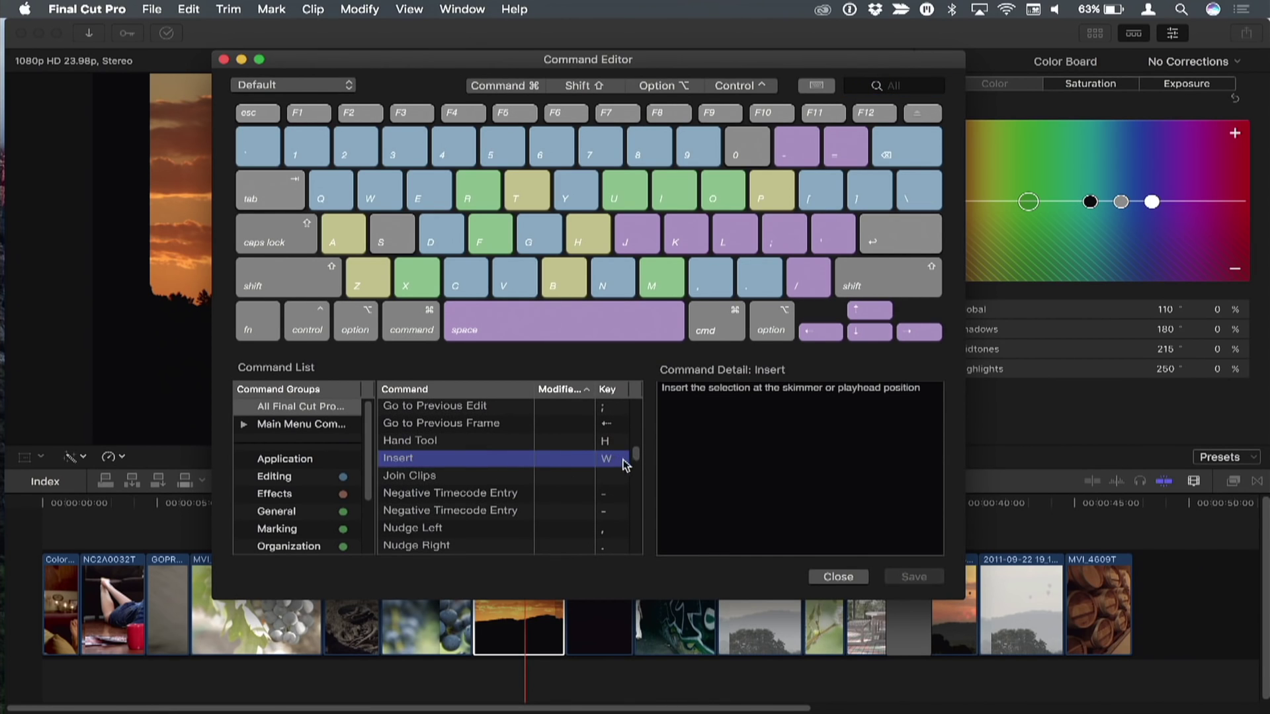
{"action": "scroll", "coordinate": [629, 481], "scroll_direction": "up", "scroll_amount": 20}
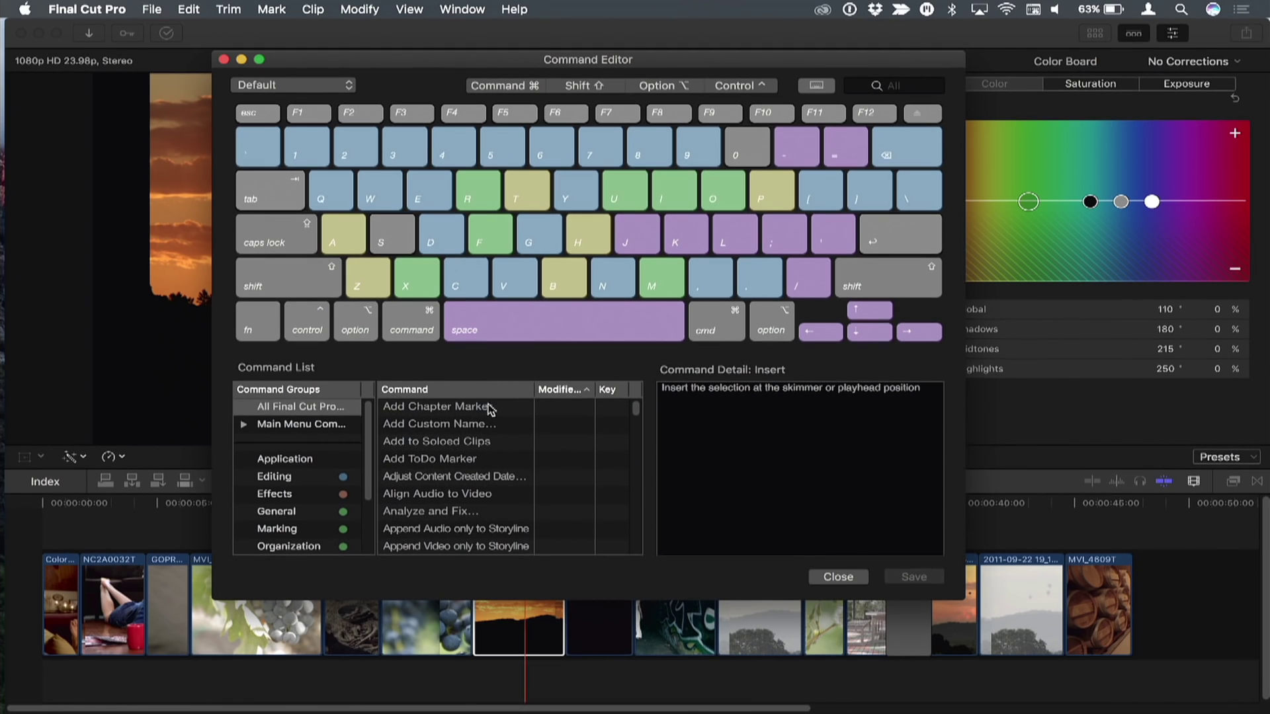
{"action": "left_click", "coordinate": [491, 406]}
{"action": "key", "text": "Down"}
{"action": "key", "text": "Down"}
{"action": "key", "text": "Down"}
{"action": "key", "text": "Down"}
{"action": "key", "text": "Down"}
{"action": "key", "text": "Down"}
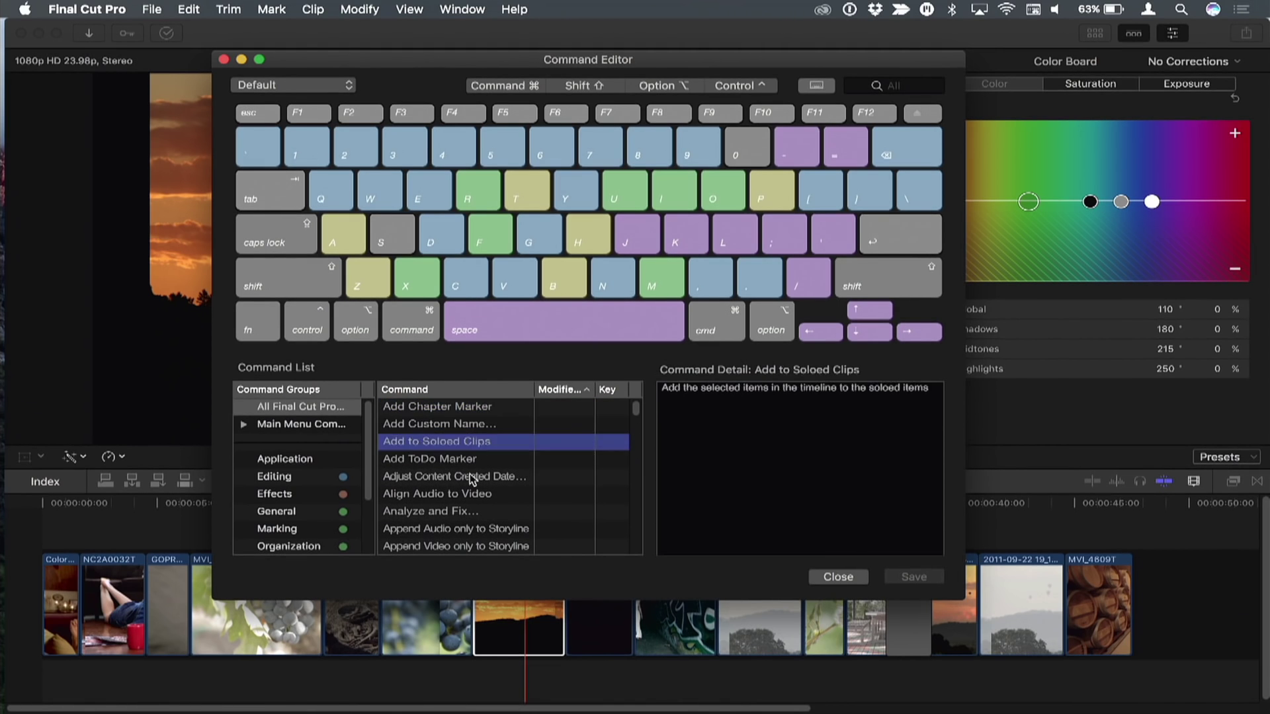
{"action": "key", "text": "Down"}
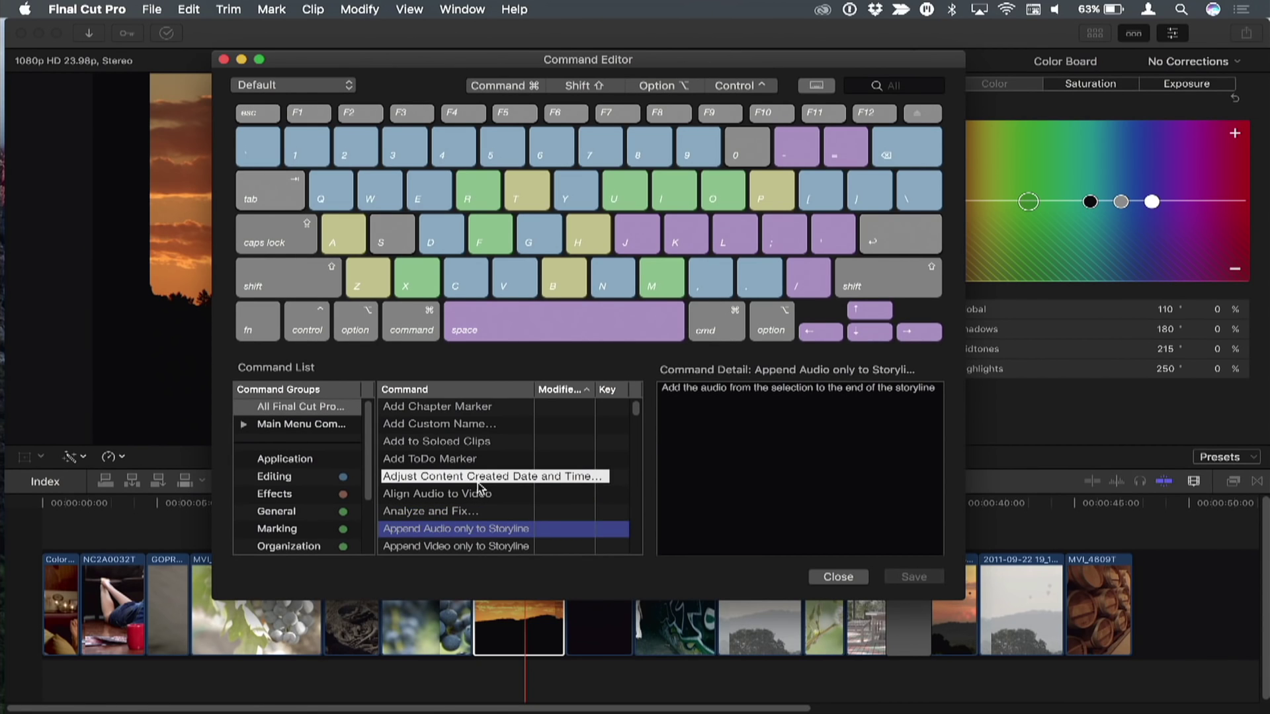
{"action": "scroll", "coordinate": [479, 487], "scroll_direction": "down", "scroll_amount": 3}
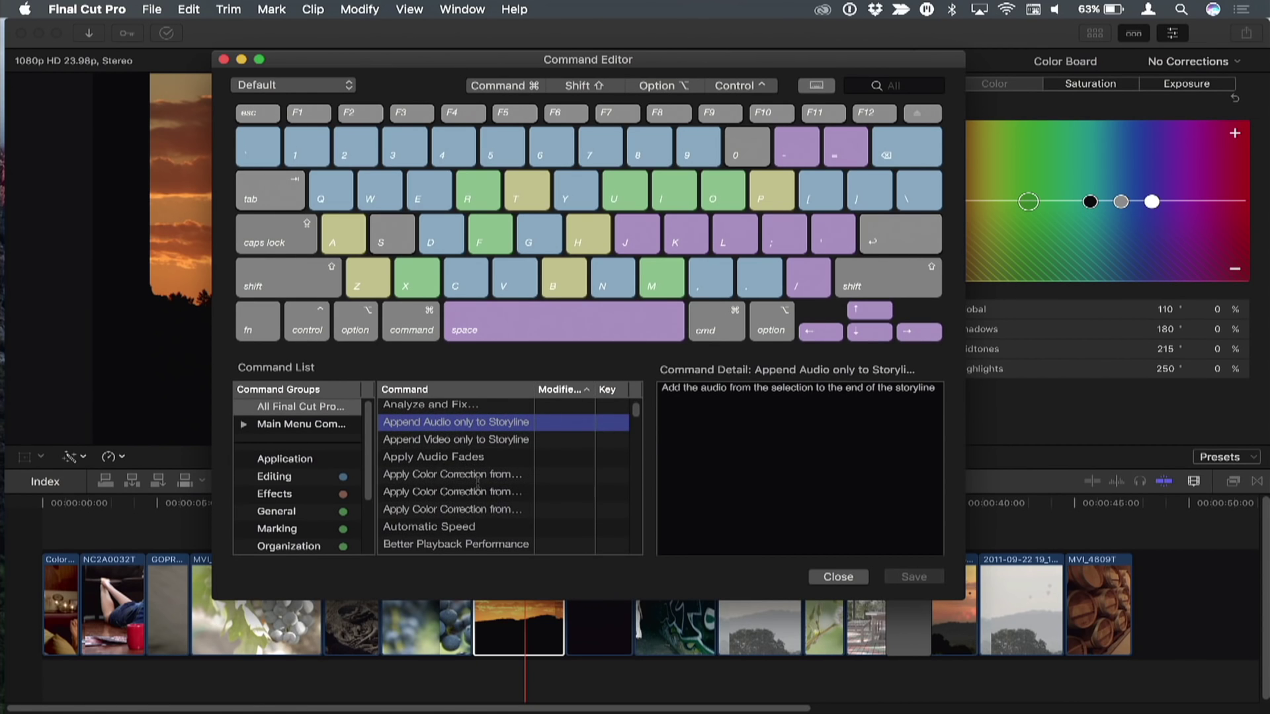
{"action": "scroll", "coordinate": [477, 483], "scroll_direction": "down", "scroll_amount": 10}
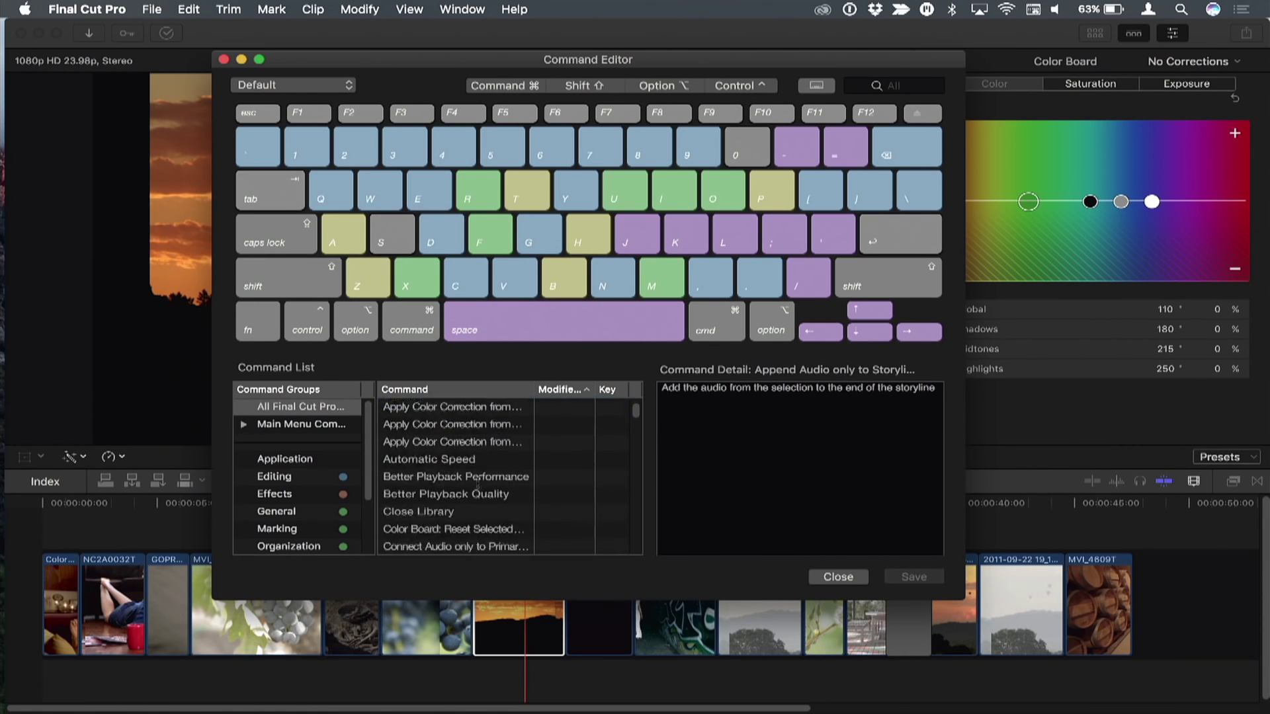
{"action": "scroll", "coordinate": [477, 483], "scroll_direction": "down", "scroll_amount": 10}
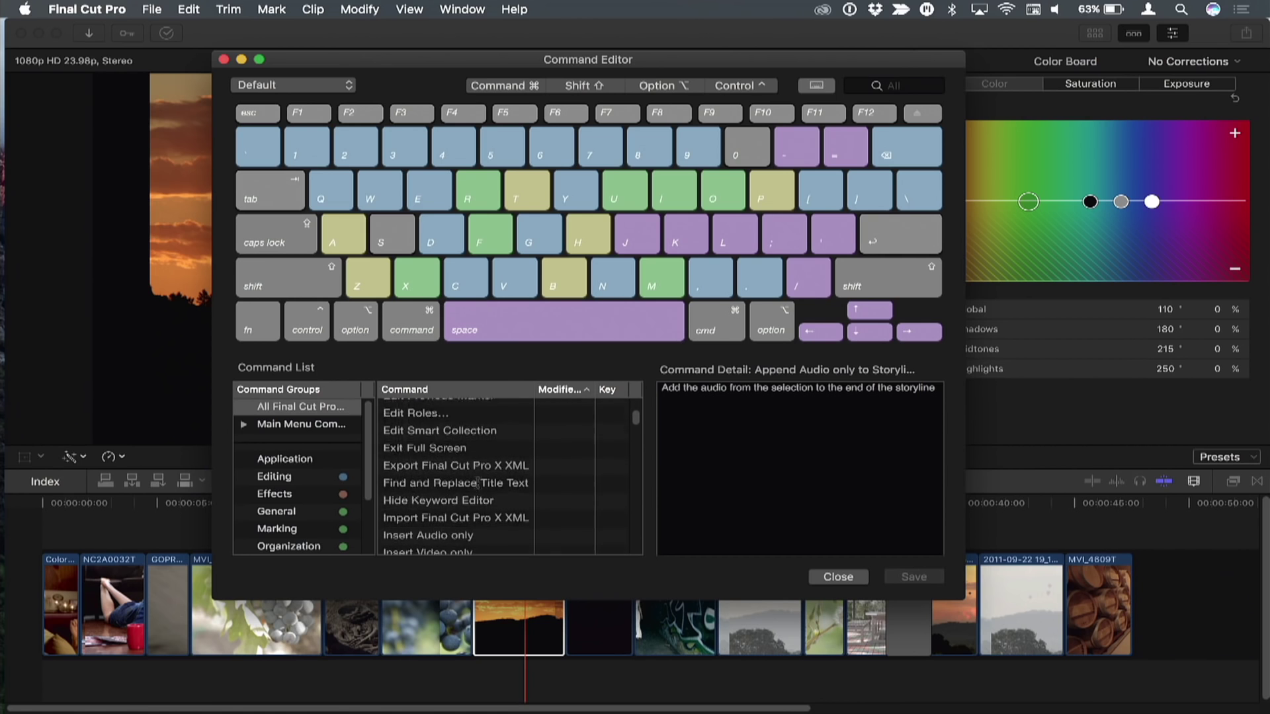
Close the Command Editor and tint sunset clip IMG_8320 magenta-red (Global -4%, Shadows -5%).
{"action": "left_click", "coordinate": [838, 577]}
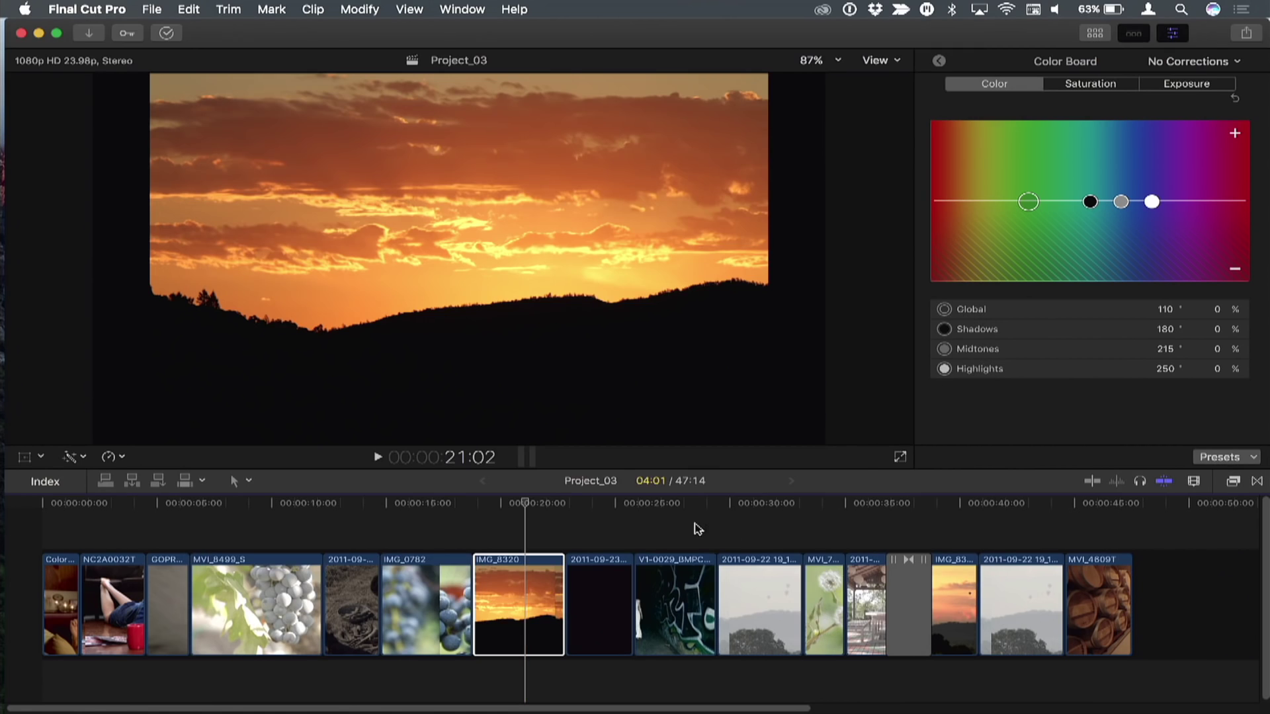
{"action": "key", "text": "Left"}
{"action": "mouse_move", "coordinate": [524, 506]}
{"action": "left_mouse_down"}
{"action": "mouse_move", "coordinate": [496, 507]}
{"action": "mouse_move", "coordinate": [533, 508]}
{"action": "mouse_move", "coordinate": [522, 508]}
{"action": "left_mouse_up"}
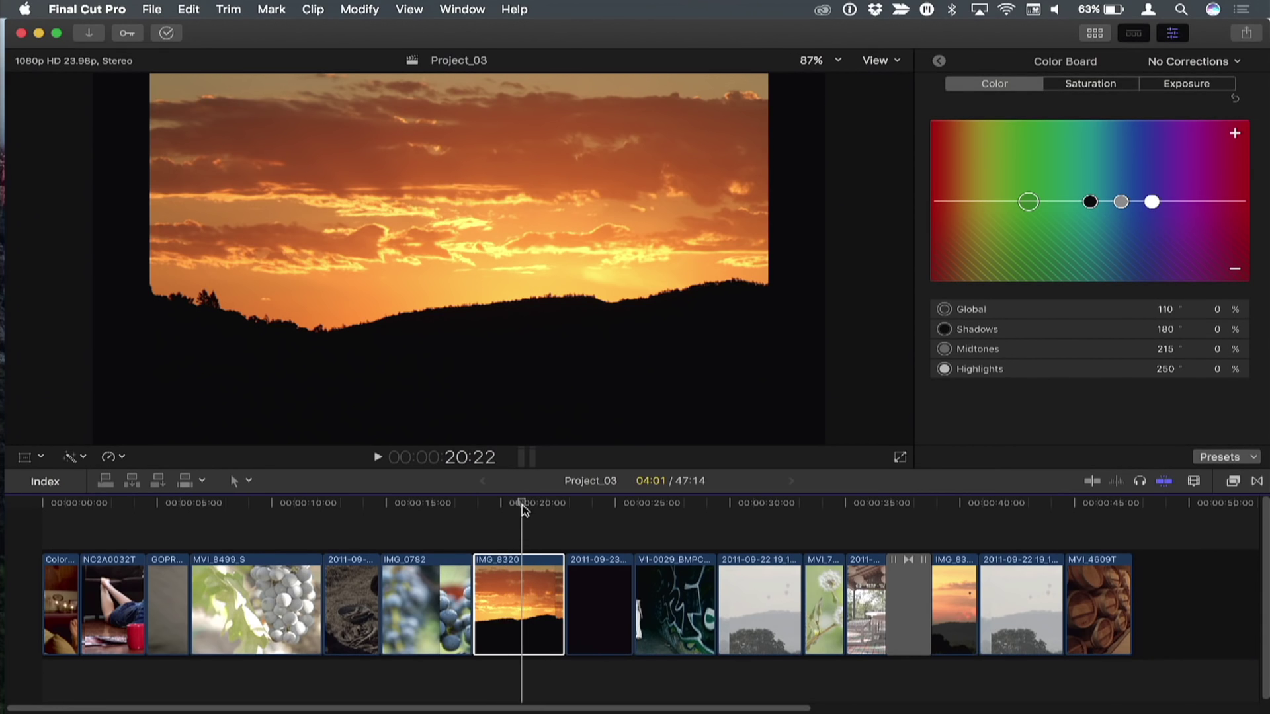
{"action": "left_click_drag", "start_coordinate": [1029, 202], "coordinate": [1091, 207]}
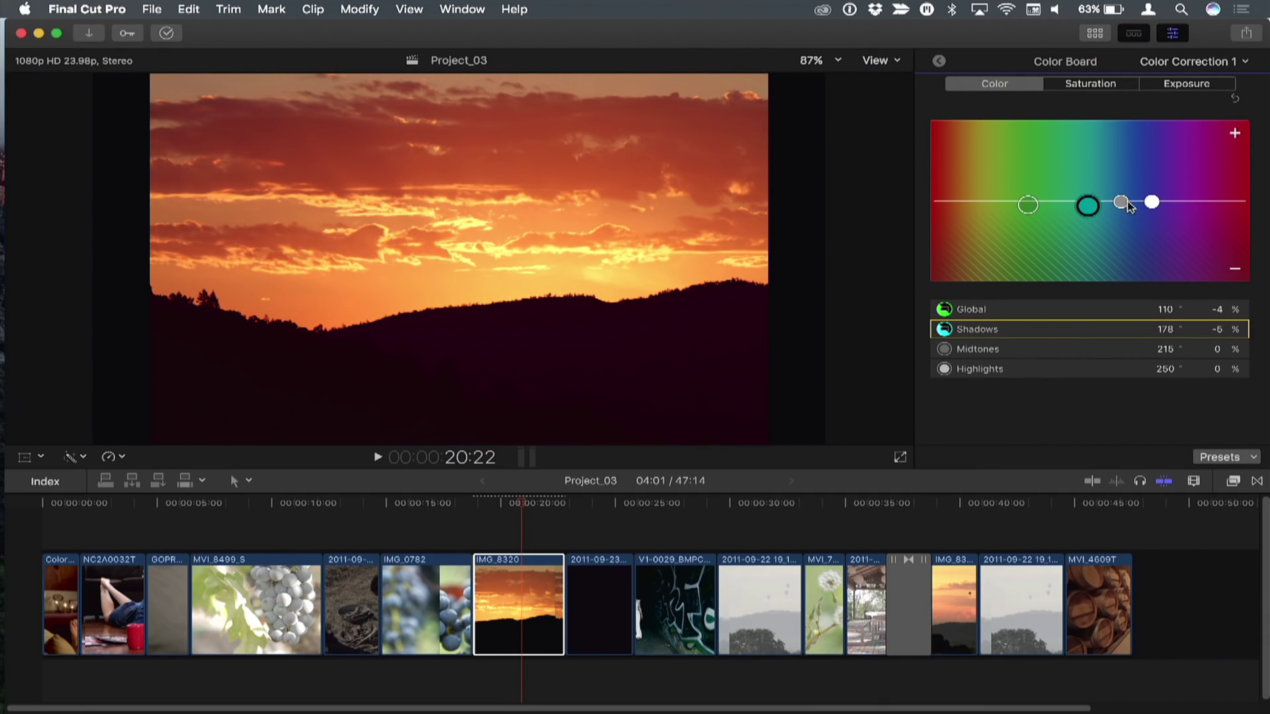
{"action": "left_click_drag", "start_coordinate": [1122, 202], "coordinate": [1117, 210]}
Raise the Midtones exposure puck to 1%.
{"action": "left_click", "coordinate": [1103, 86]}
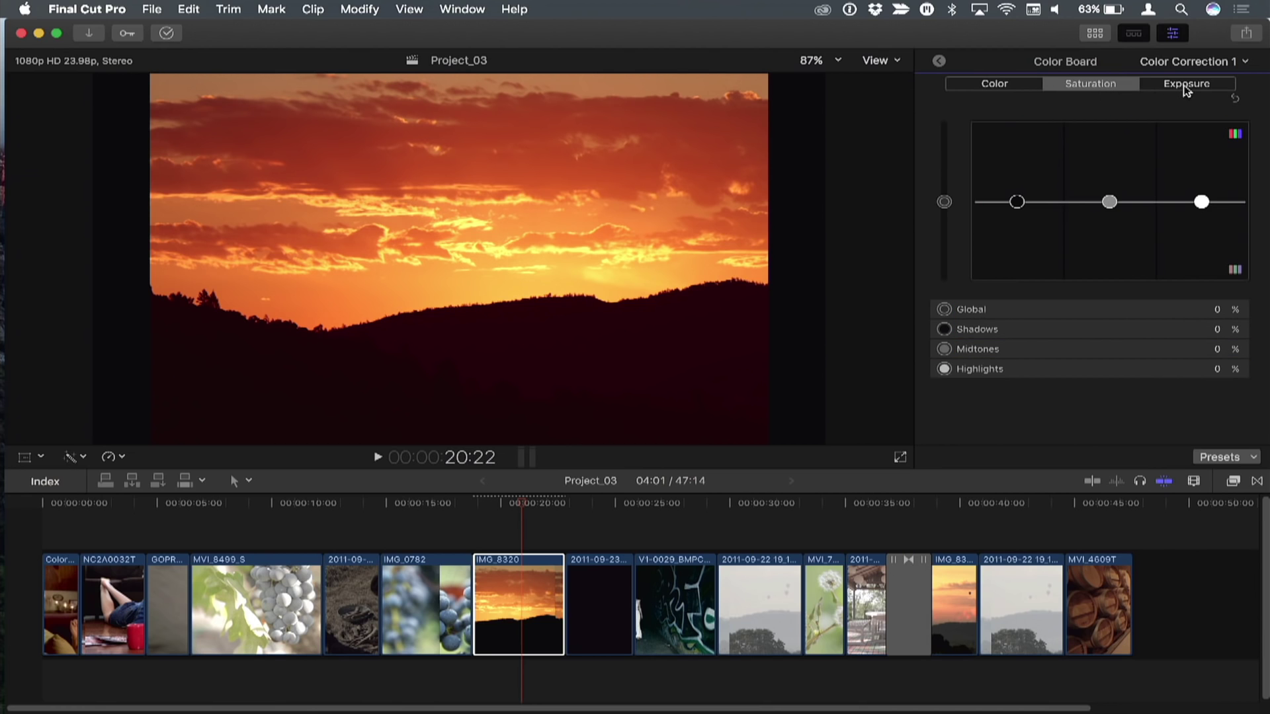
{"action": "left_click", "coordinate": [1186, 86]}
{"action": "left_click_drag", "start_coordinate": [1109, 204], "coordinate": [1111, 200]}
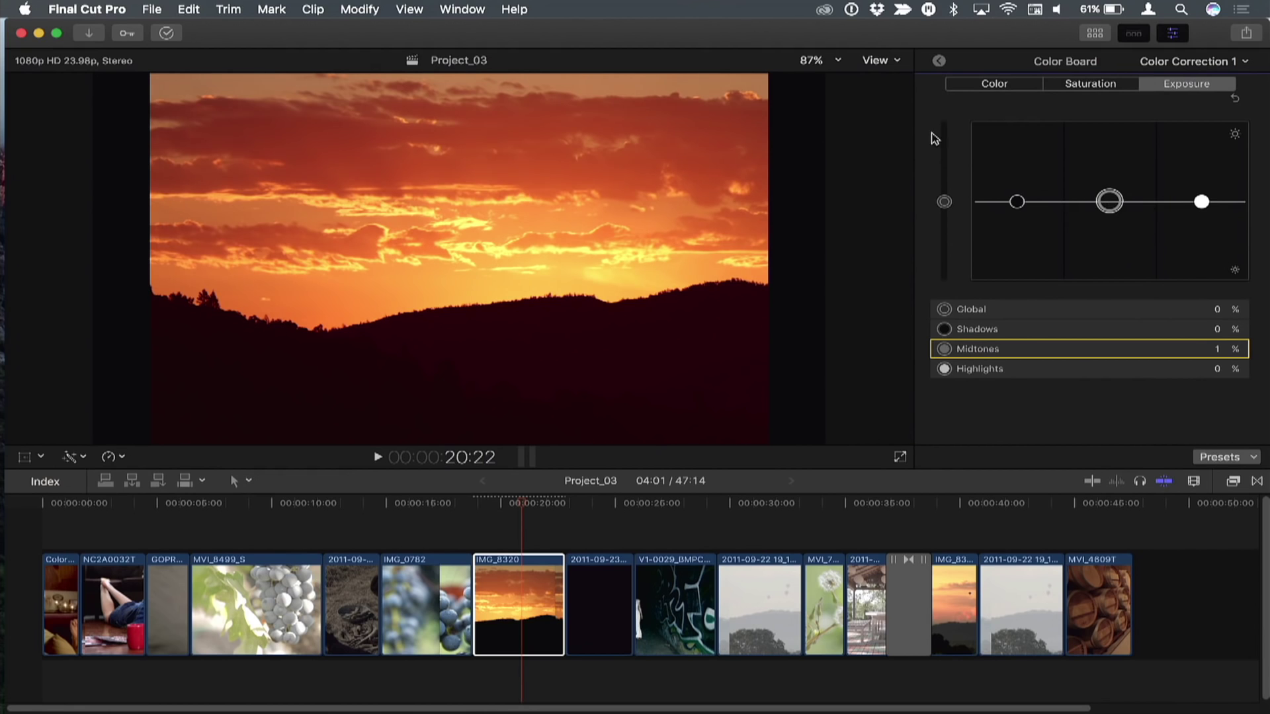
Reopen the Command Editor, filter for 'color', and select Color Board: Select Next Puck.
{"action": "left_click", "coordinate": [86, 7]}
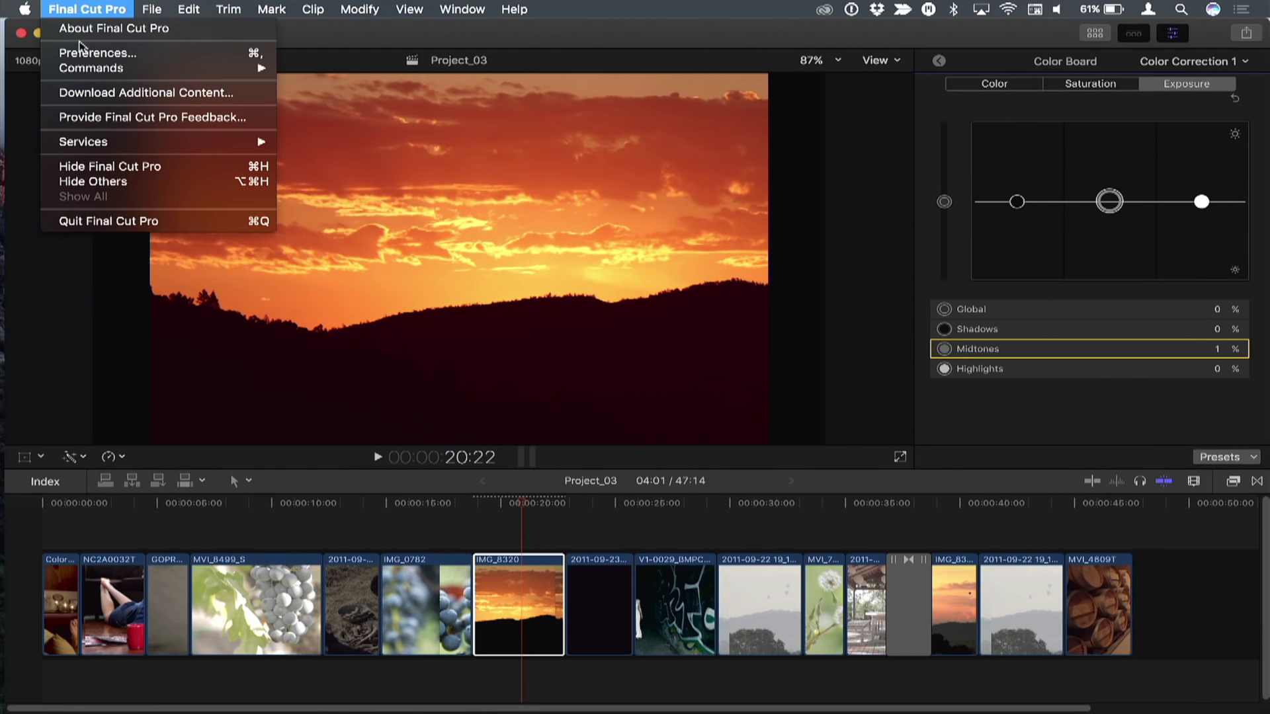
{"action": "mouse_move", "coordinate": [264, 68]}
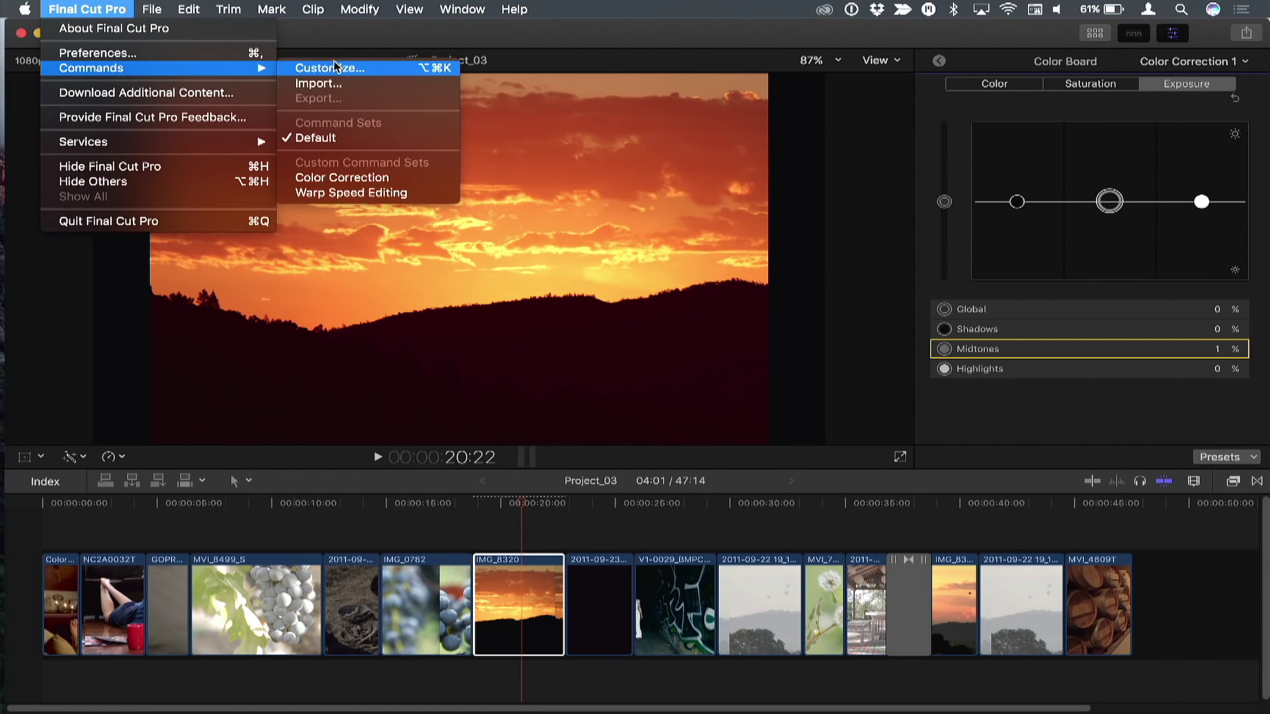
{"action": "left_click", "coordinate": [331, 63]}
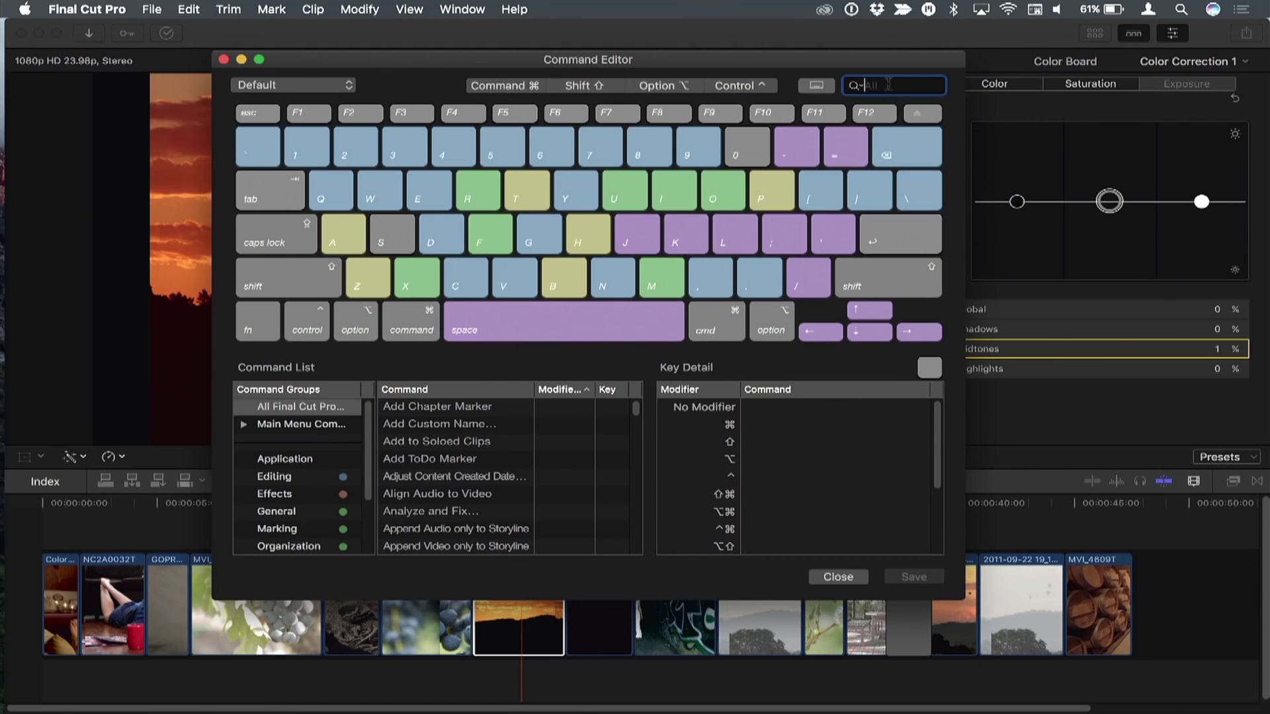
{"action": "type", "text": "color"}
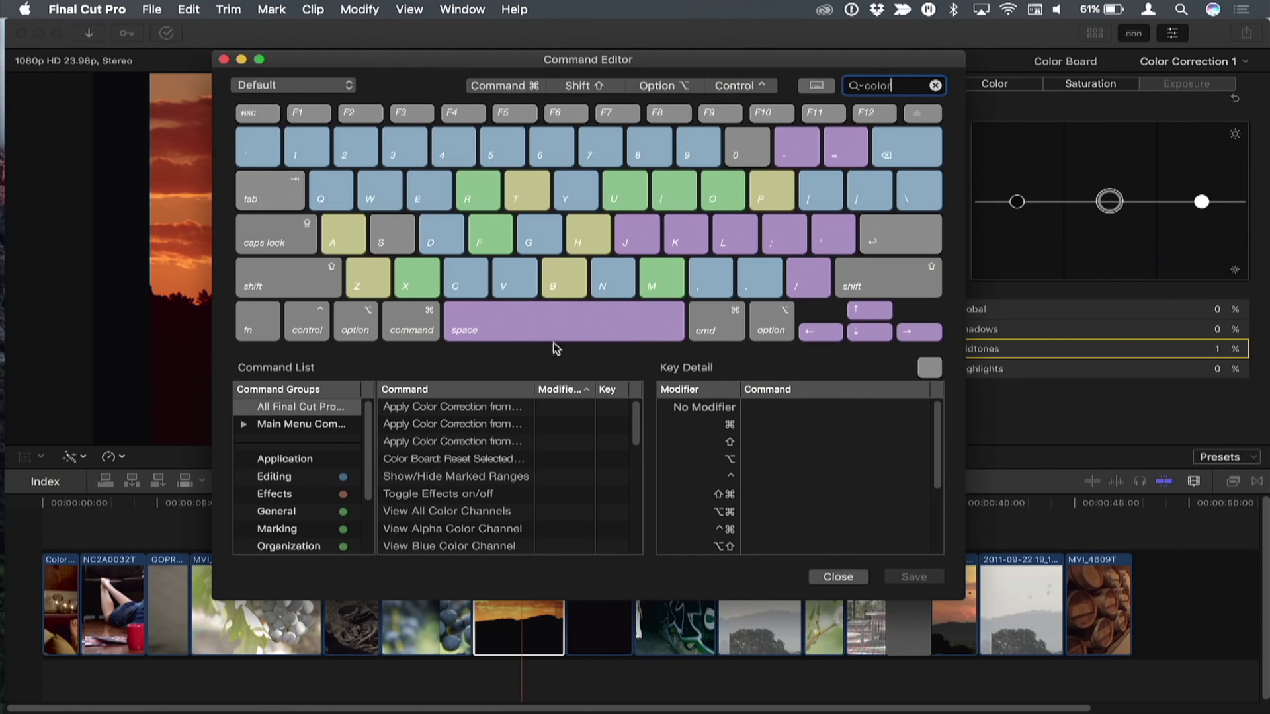
{"action": "scroll", "coordinate": [497, 458], "scroll_direction": "down", "scroll_amount": 5}
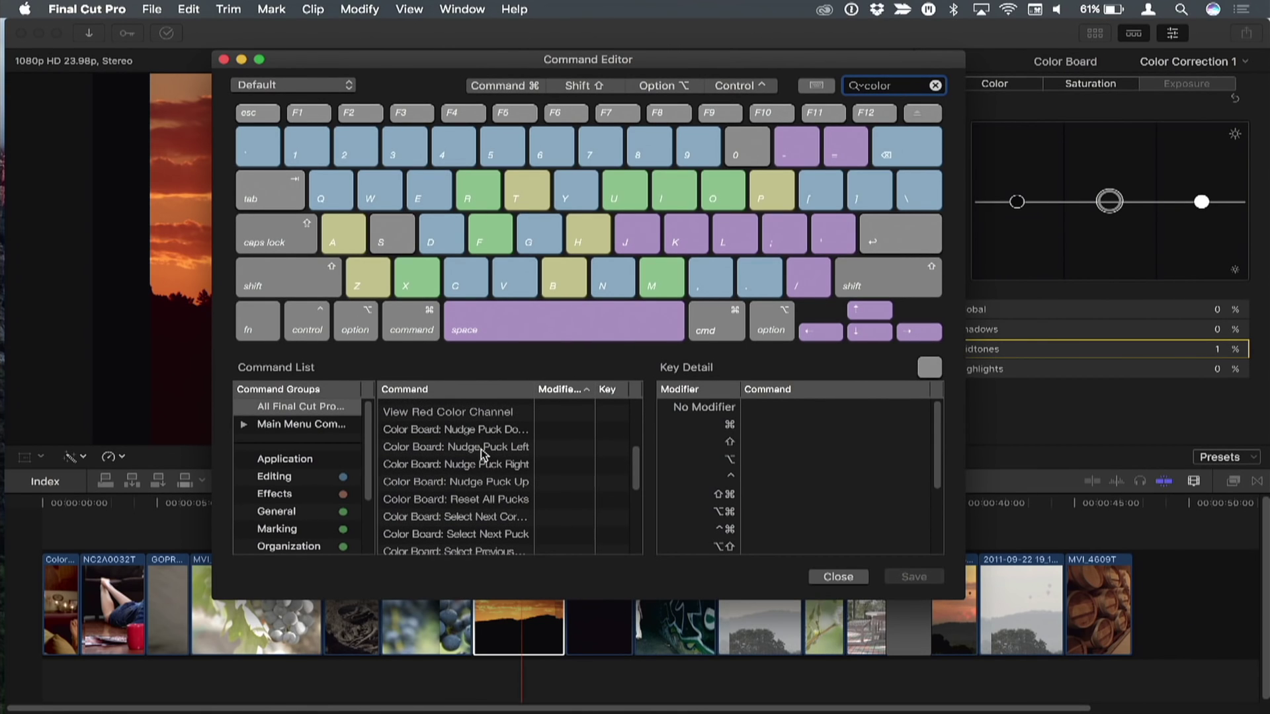
{"action": "scroll", "coordinate": [480, 453], "scroll_direction": "down", "scroll_amount": 3}
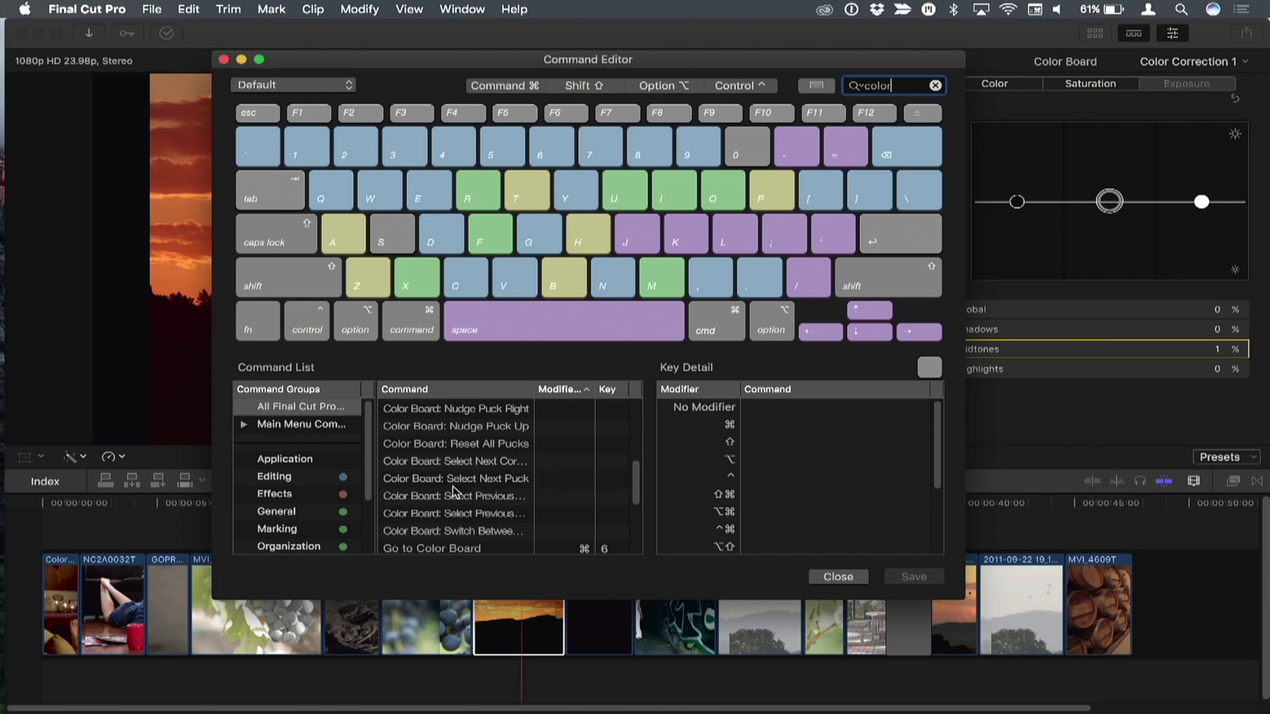
{"action": "left_click", "coordinate": [470, 479]}
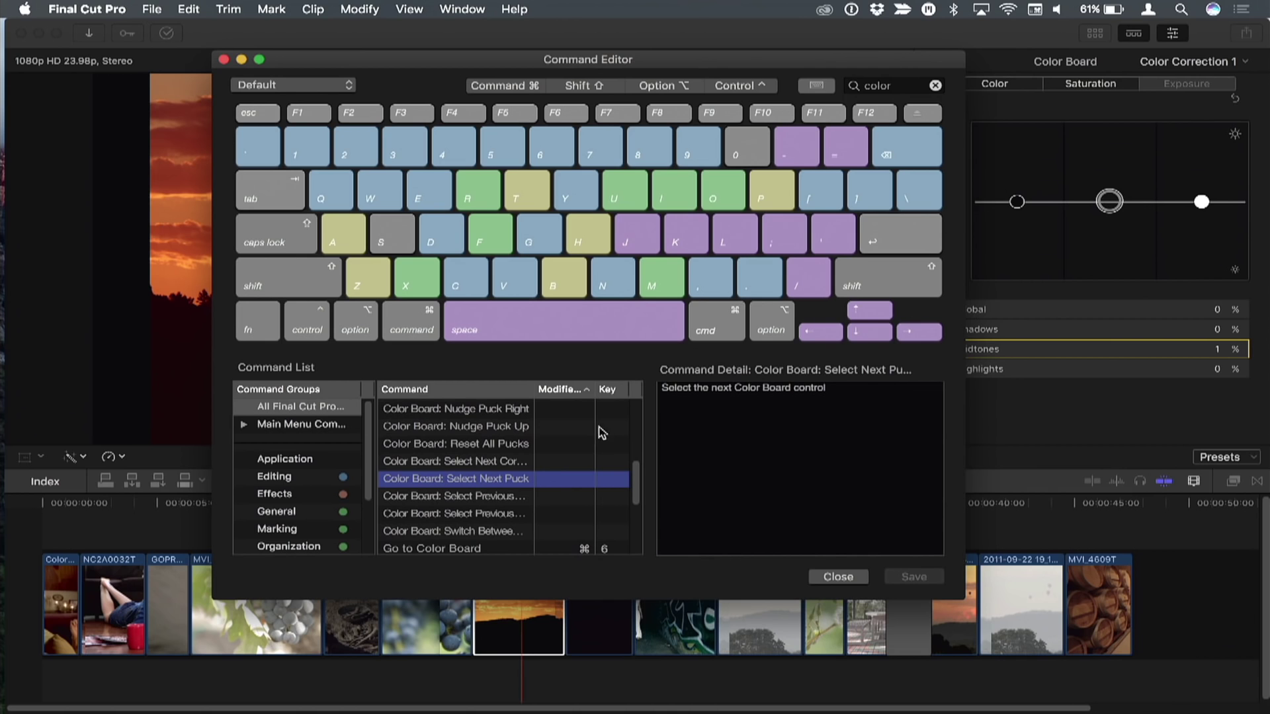
Map Select Next Puck to the right arrow in a named copy of the Default set.
{"action": "left_click_drag", "start_coordinate": [454, 486], "coordinate": [924, 338]}
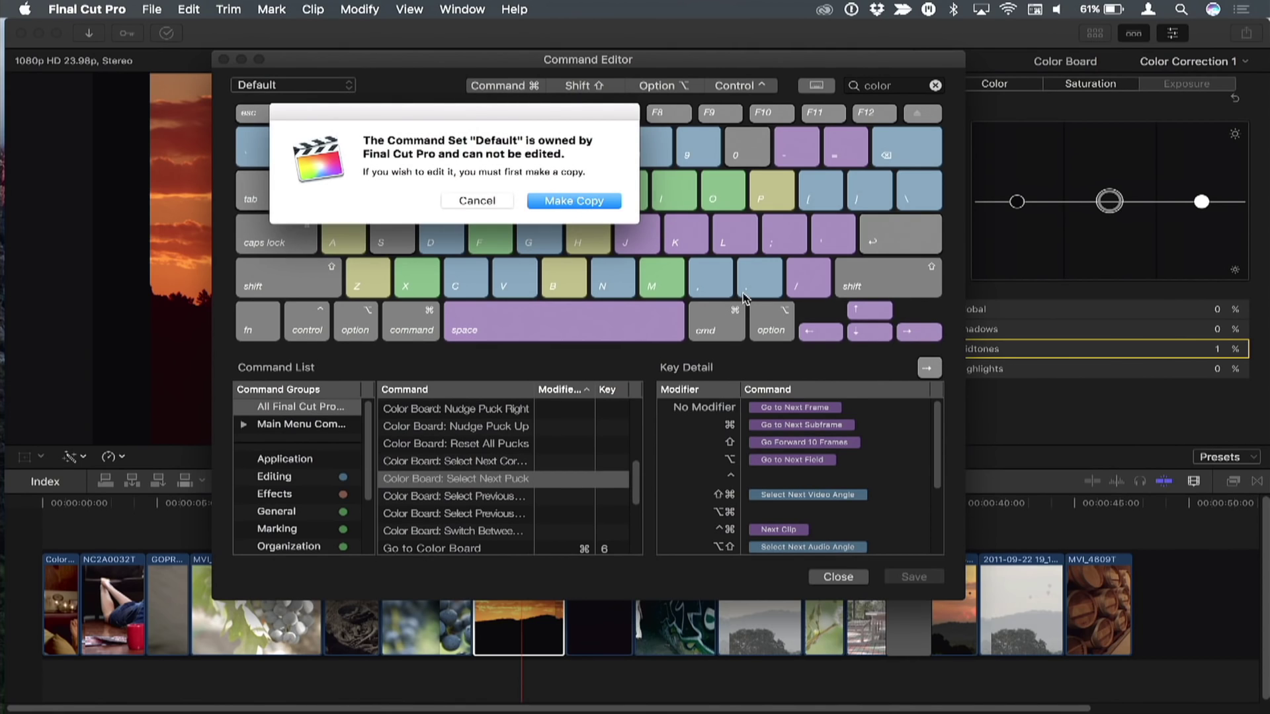
{"action": "left_click", "coordinate": [573, 201]}
{"action": "type", "text": "Noah's Color Awesomeness"}
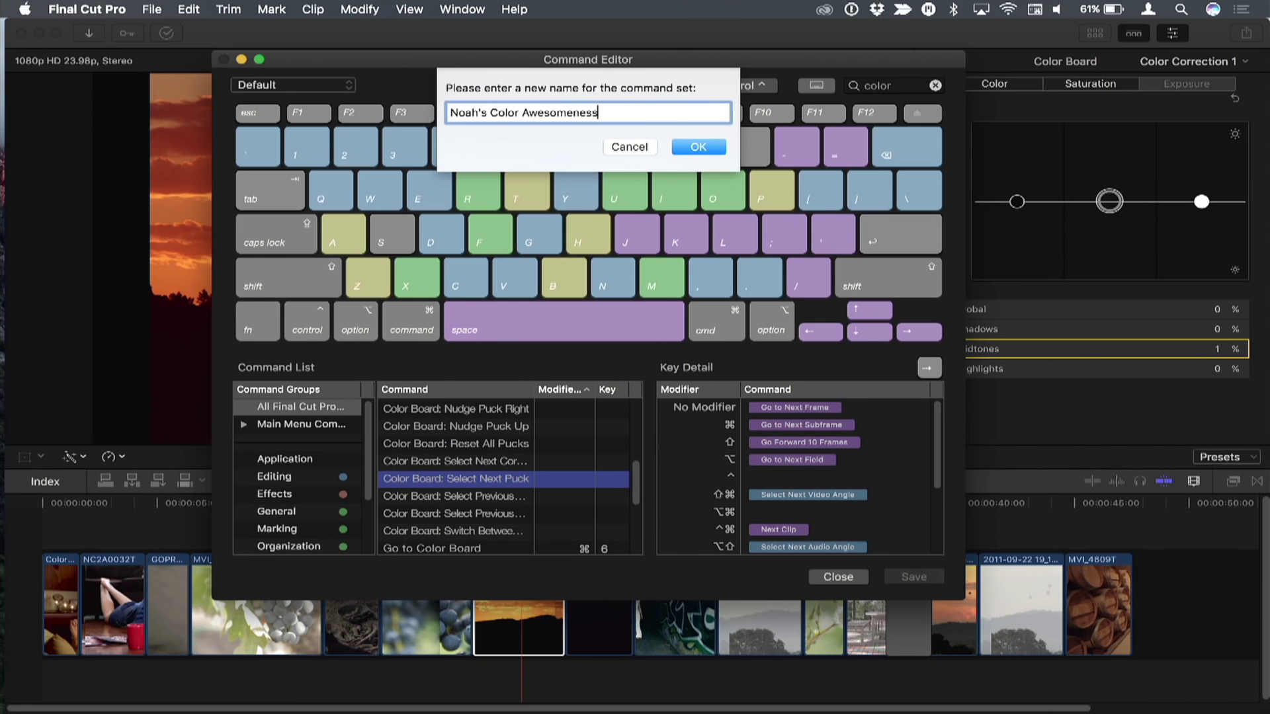
{"action": "key", "text": "Return"}
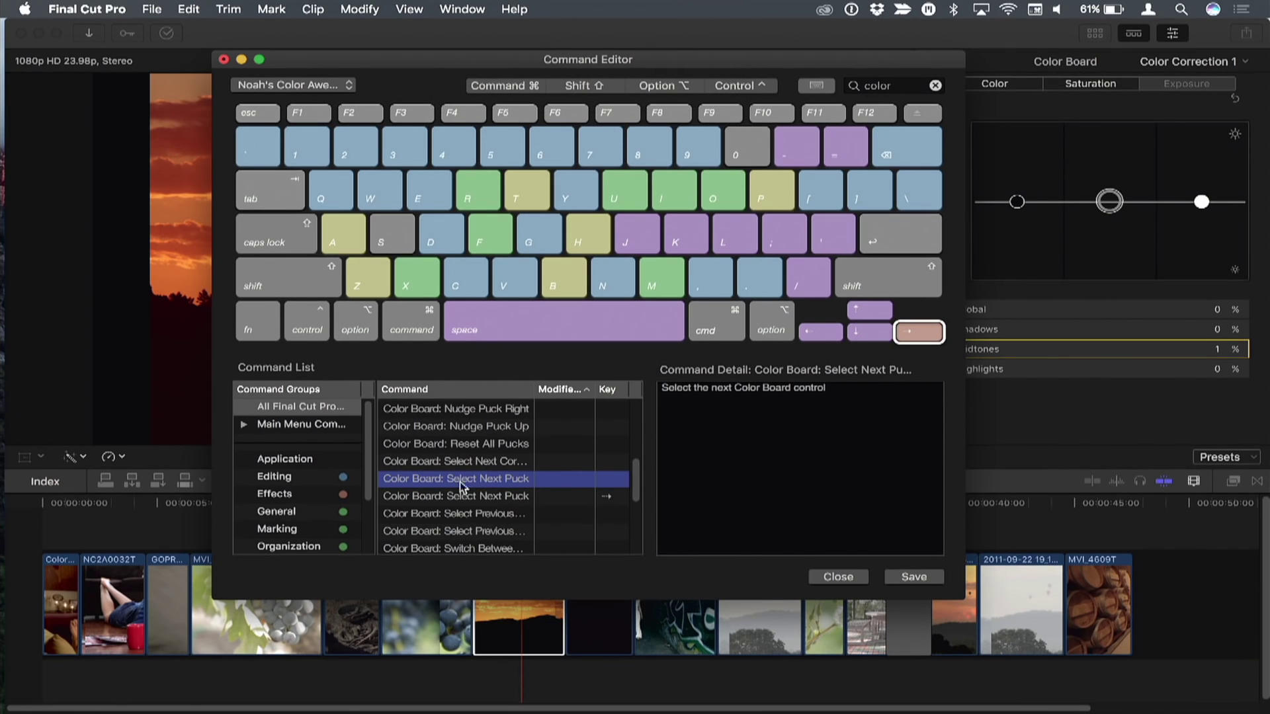
Map Select Previous Puck to the left arrow, then save the command set and close.
{"action": "scroll", "coordinate": [461, 486], "scroll_direction": "down", "scroll_amount": 2}
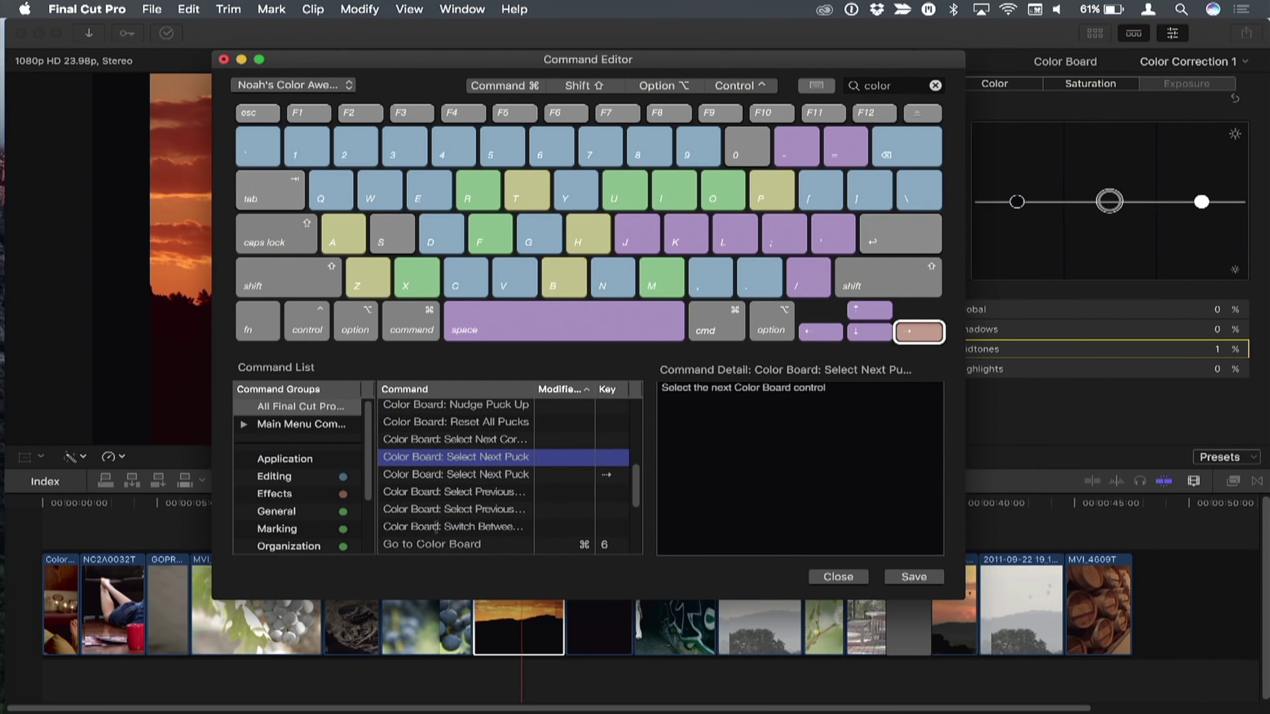
{"action": "left_click", "coordinate": [494, 493]}
{"action": "left_click", "coordinate": [477, 513]}
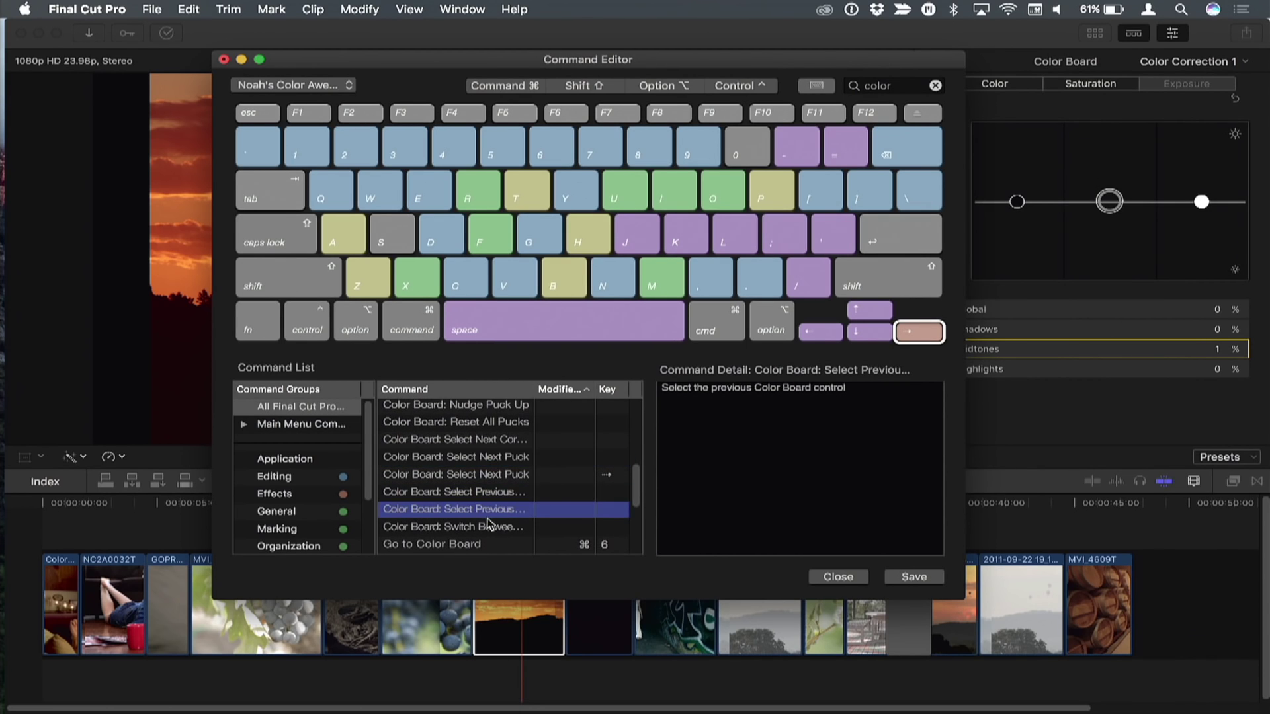
{"action": "scroll", "coordinate": [504, 495], "scroll_direction": "up", "scroll_amount": 2}
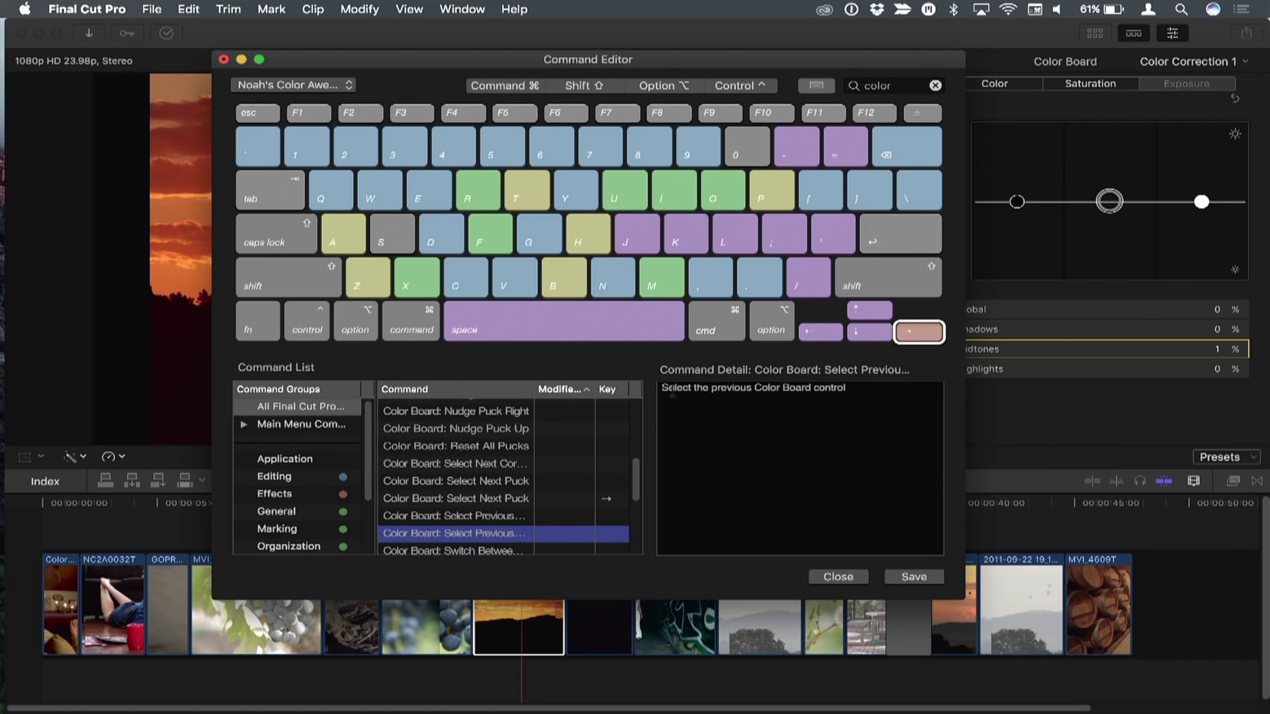
{"action": "left_click", "coordinate": [864, 83]}
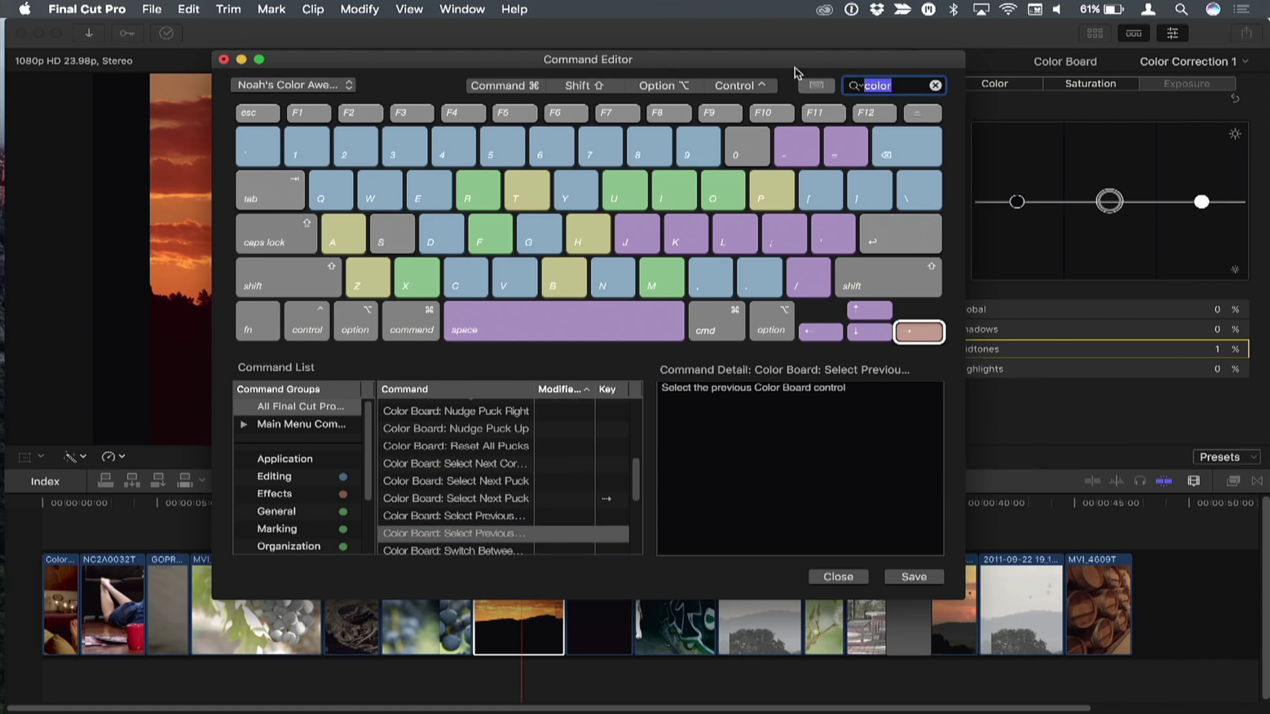
{"action": "type", "text": "puck"}
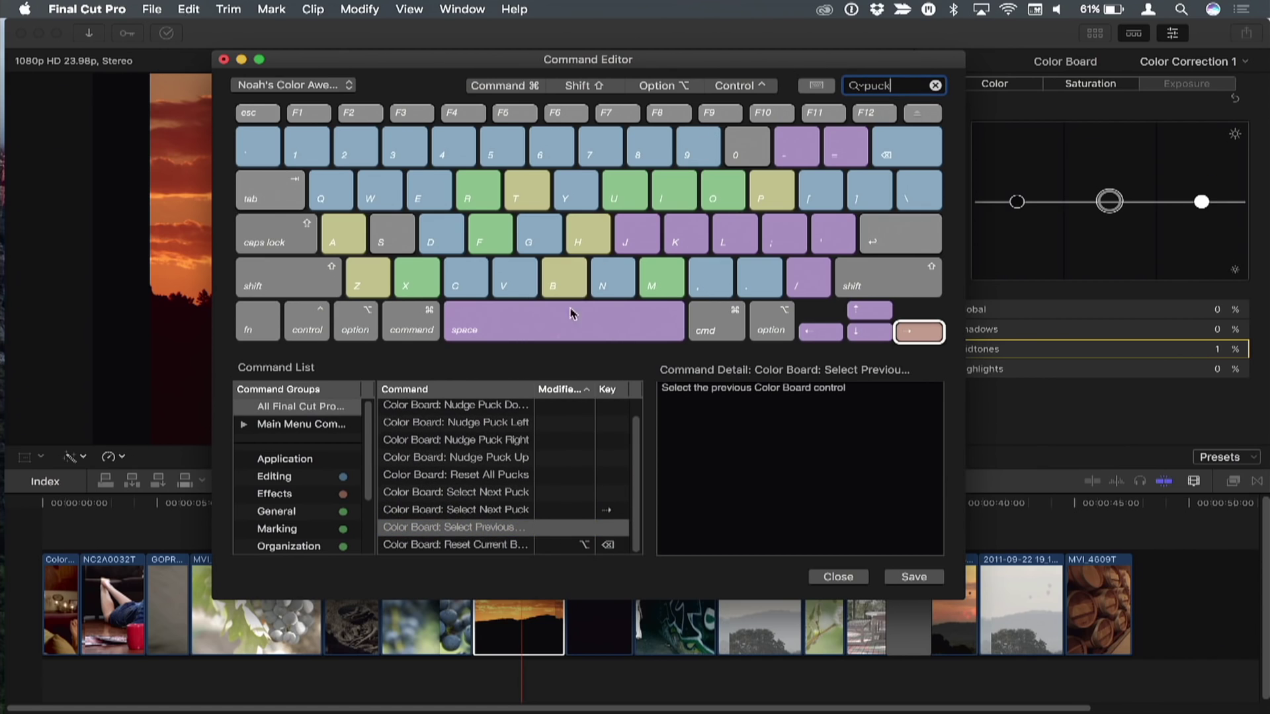
{"action": "left_click_drag", "start_coordinate": [450, 527], "coordinate": [823, 334]}
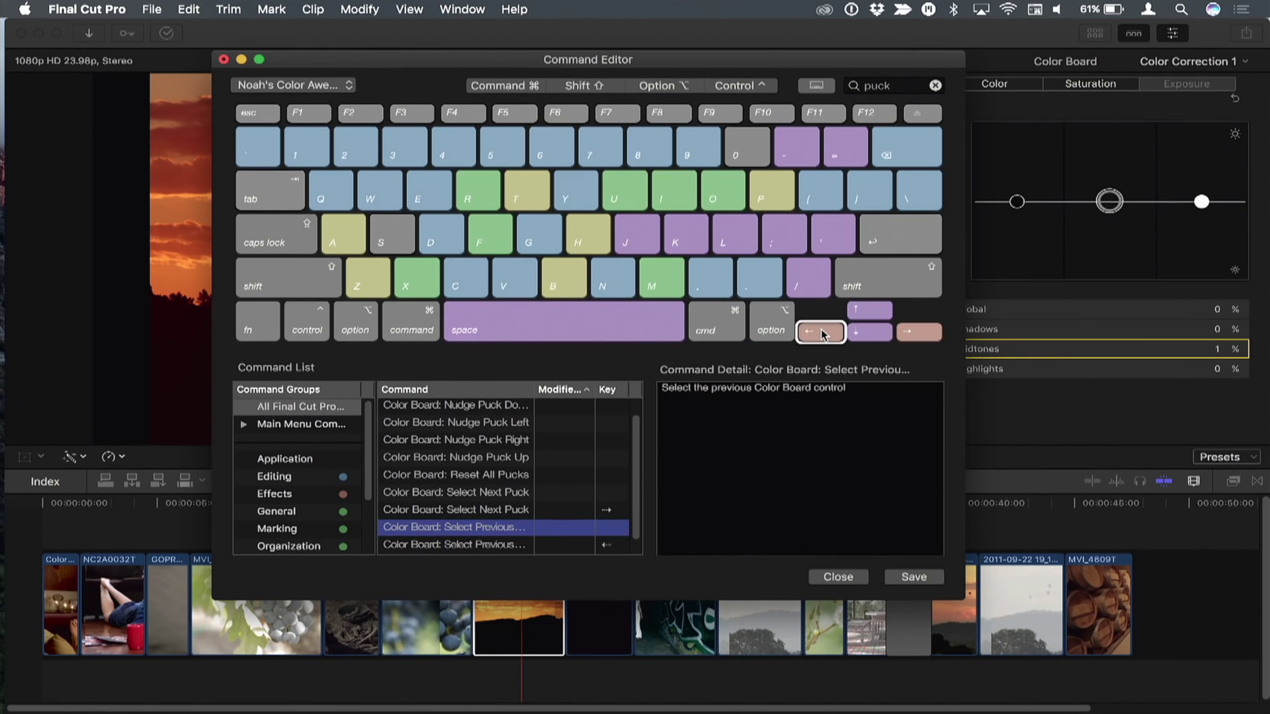
{"action": "left_click", "coordinate": [822, 333]}
{"action": "left_click", "coordinate": [923, 339]}
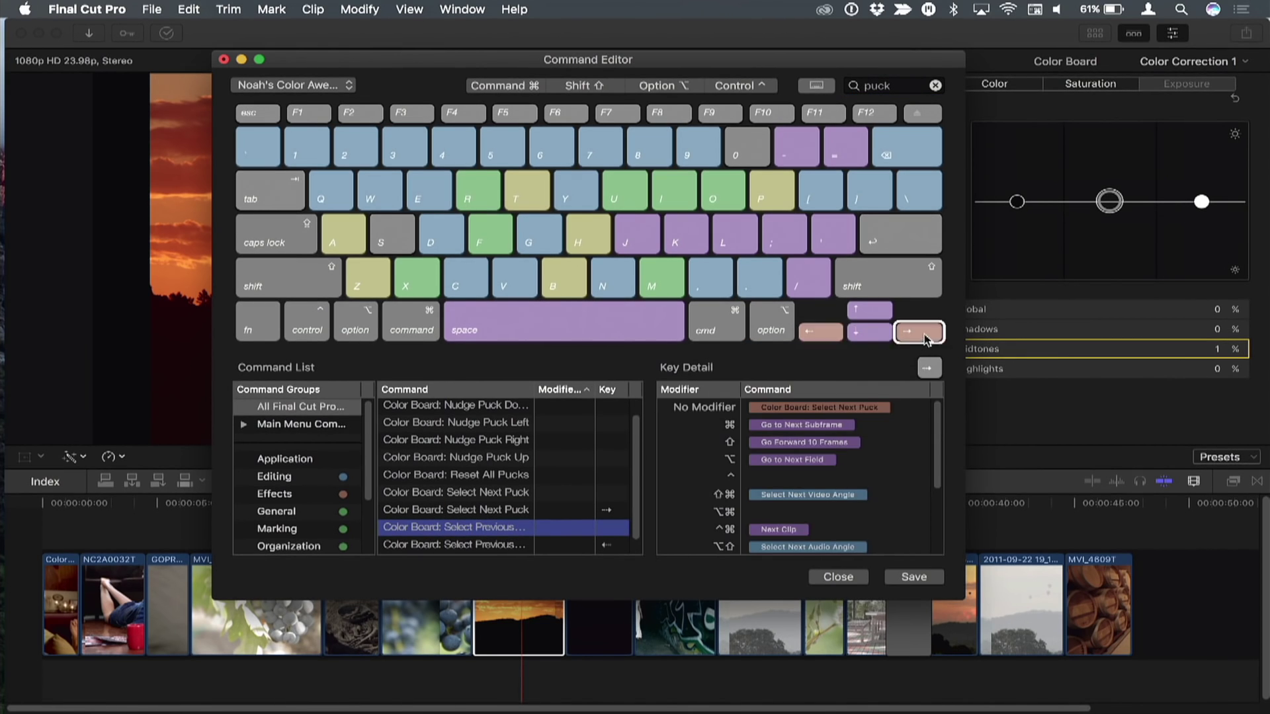
{"action": "left_click", "coordinate": [907, 577]}
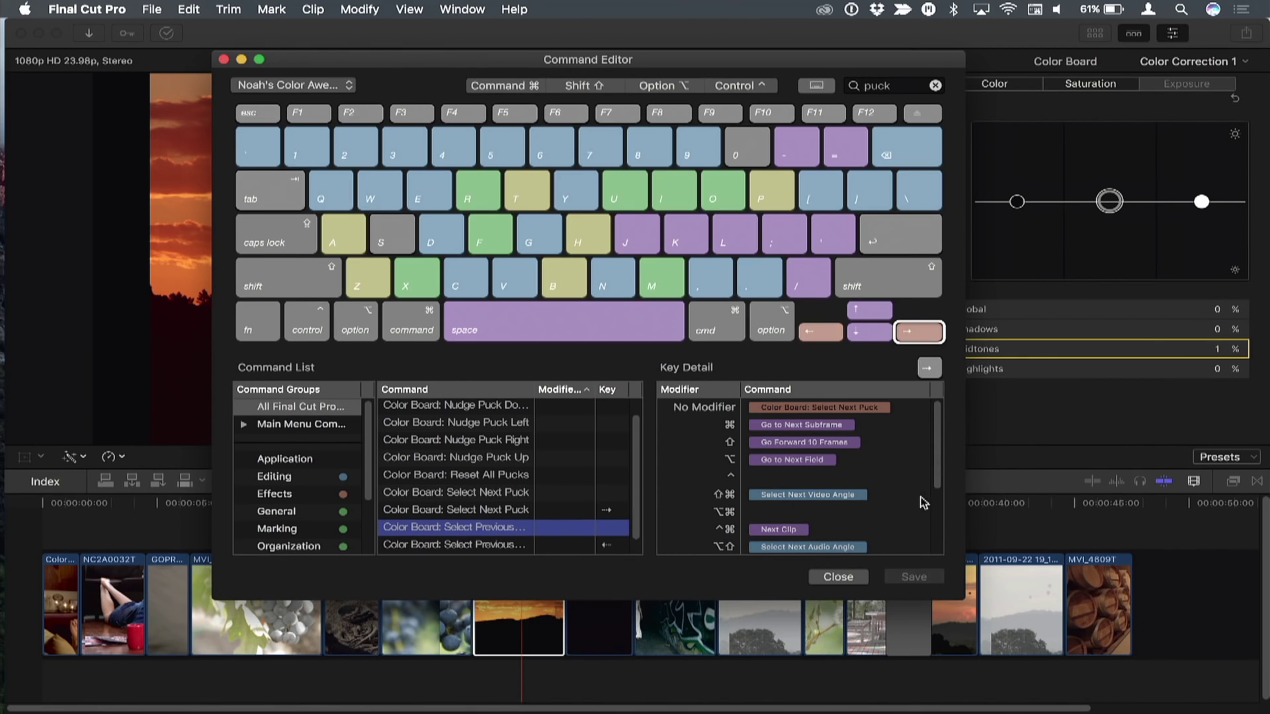
{"action": "left_click", "coordinate": [839, 578]}
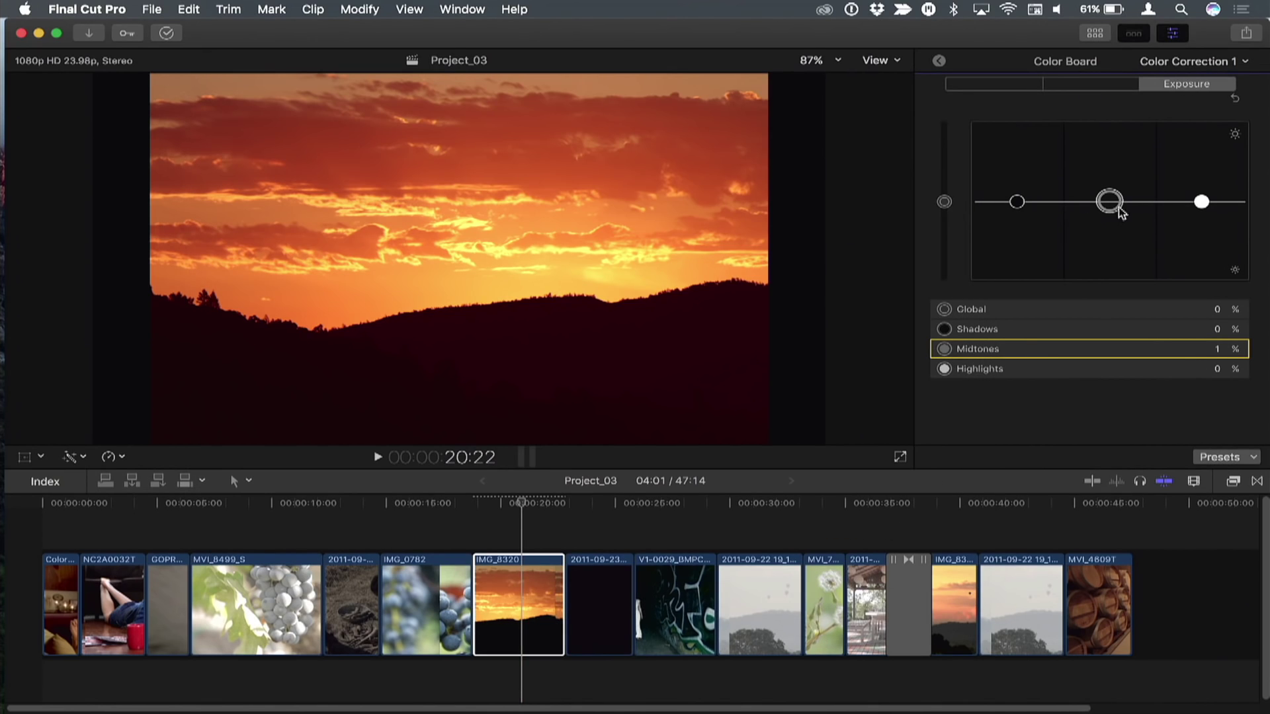
Cycle Color Board exposure pucks with arrow keys and set Highlights exposure to -2%.
{"action": "key", "text": "Right"}
{"action": "key", "text": "Left"}
{"action": "key", "text": "Left"}
{"action": "key", "text": "Right"}
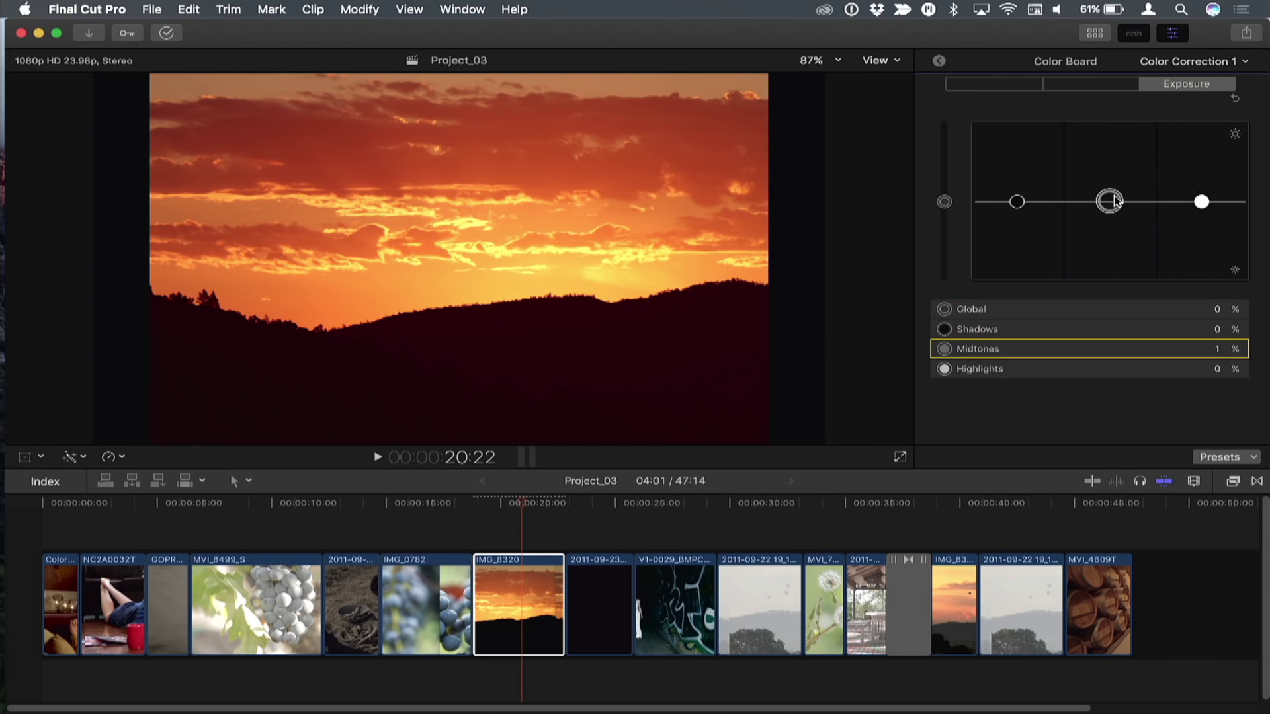
{"action": "key", "text": "Right"}
{"action": "key", "text": "Left"}
{"action": "key", "text": "Left"}
{"action": "key", "text": "Left"}
{"action": "key", "text": "Right"}
{"action": "key", "text": "Right"}
{"action": "key", "text": "Right"}
{"action": "key", "text": "Left"}
{"action": "key", "text": "Left"}
{"action": "key", "text": "Up"}
{"action": "key", "text": "Up"}
{"action": "key", "text": "Up"}
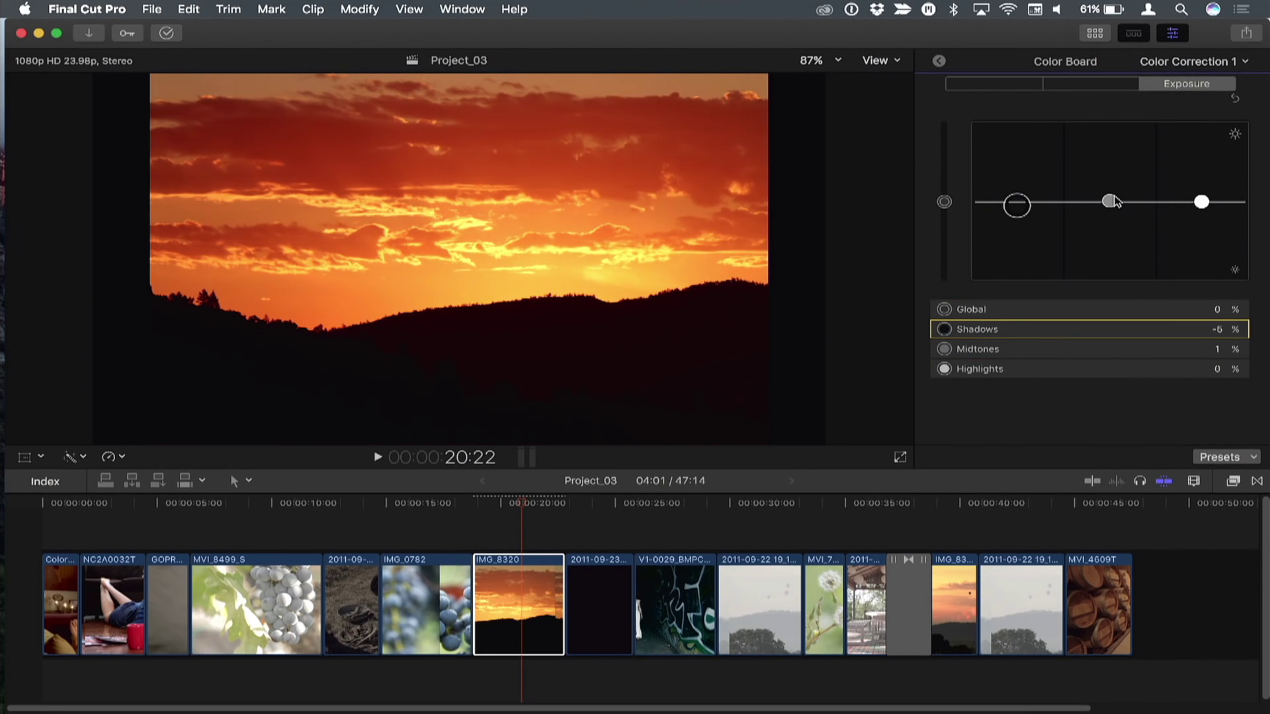
{"action": "key", "text": "Down"}
{"action": "key", "text": "Down"}
{"action": "key", "text": "Down"}
{"action": "key", "text": "Right"}
{"action": "key", "text": "Right"}
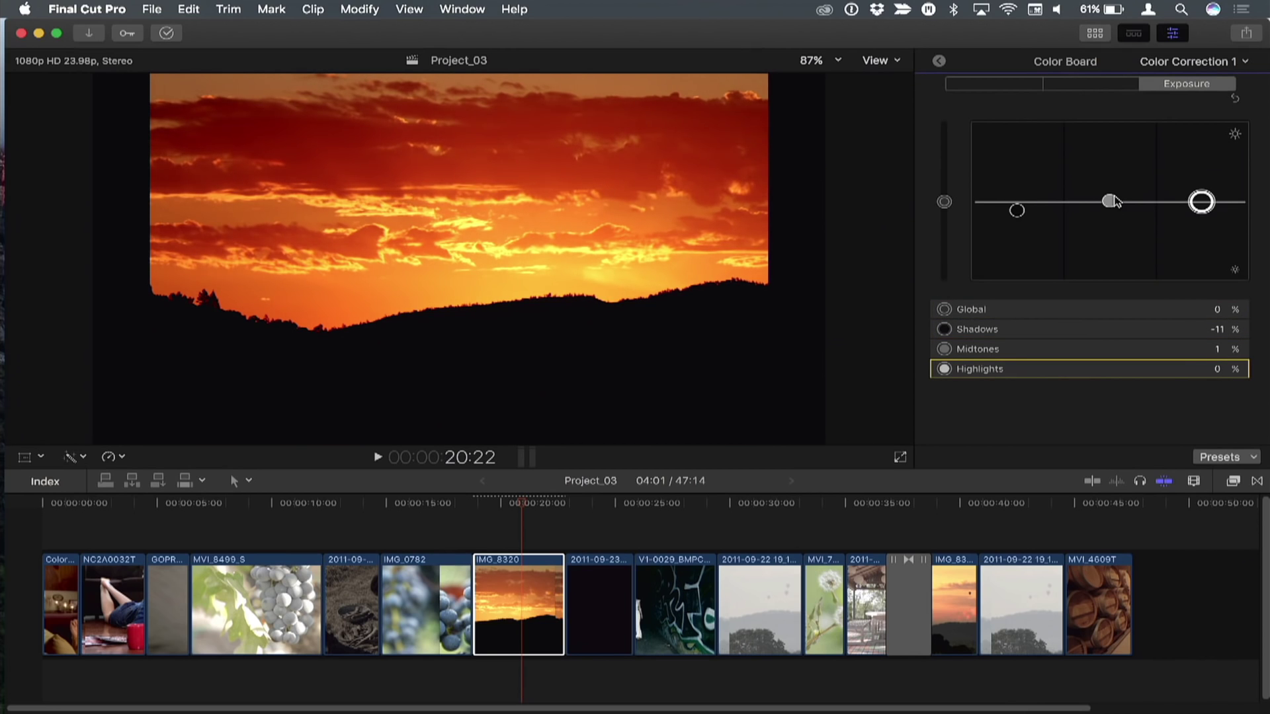
{"action": "key", "text": "Up"}
{"action": "key", "text": "Up"}
{"action": "key", "text": "Up"}
{"action": "key", "text": "Up"}
{"action": "key", "text": "Up"}
{"action": "key", "text": "Up"}
{"action": "key", "text": "Down"}
{"action": "key", "text": "Down"}
{"action": "key", "text": "Down"}
{"action": "key", "text": "Down"}
{"action": "key", "text": "Down"}
{"action": "key", "text": "Down"}
{"action": "key", "text": "Down"}
Reselect the Shadows puck and bring its exposure to 6% with the up/down keys.
{"action": "key", "text": "Left"}
{"action": "key", "text": "Left"}
{"action": "key", "text": "Right"}
{"action": "key", "text": "Left"}
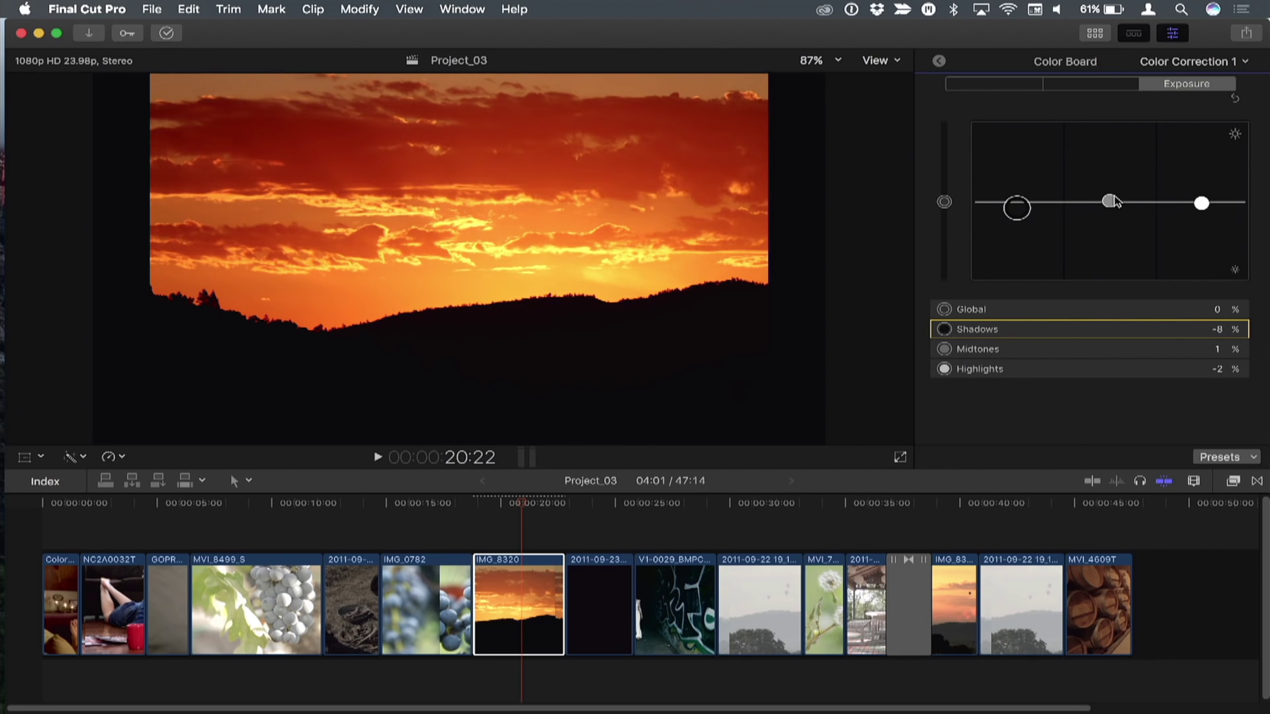
{"action": "key", "text": "Up"}
{"action": "key", "text": "Up"}
{"action": "key", "text": "Up"}
{"action": "key", "text": "Up"}
{"action": "key", "text": "Up"}
{"action": "key", "text": "Up"}
{"action": "key", "text": "Up"}
{"action": "key", "text": "Up"}
{"action": "key", "text": "Up"}
{"action": "key", "text": "Up"}
{"action": "key", "text": "Up"}
{"action": "key", "text": "Up"}
{"action": "key", "text": "Up"}
{"action": "key", "text": "Up"}
{"action": "key", "text": "Up"}
{"action": "key", "text": "Up"}
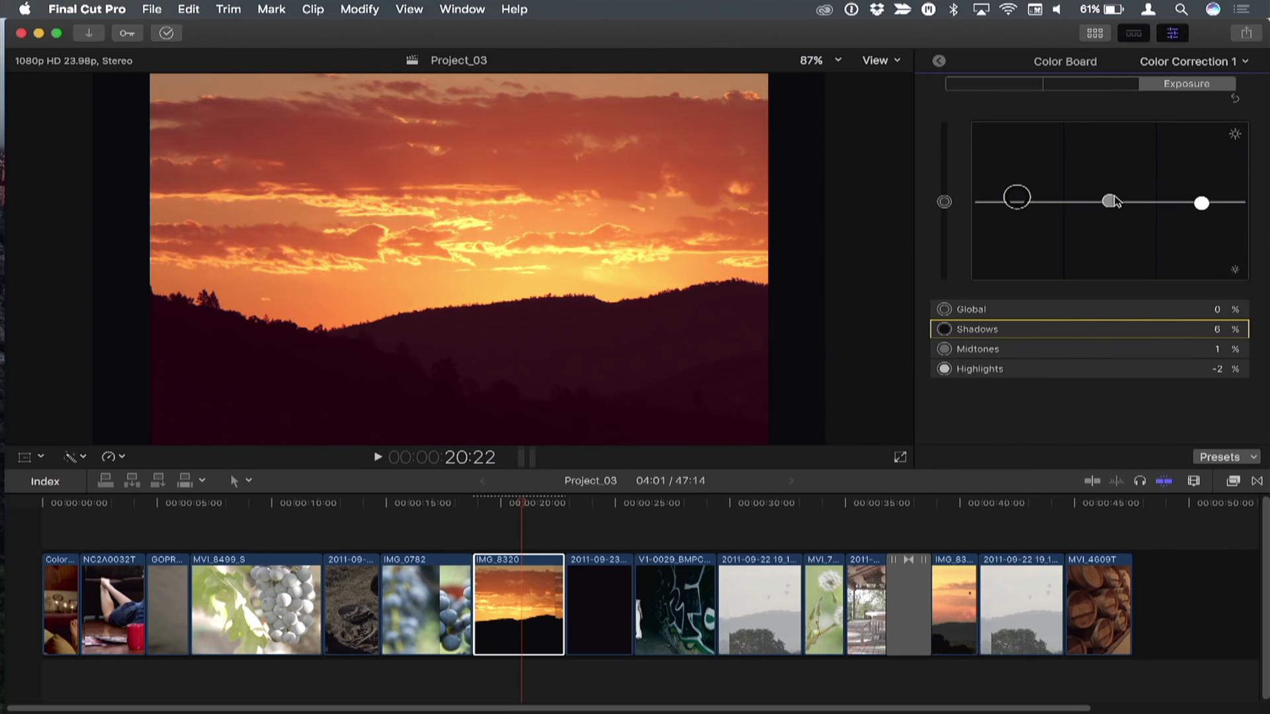
{"action": "key", "text": "Down"}
{"action": "key", "text": "Down"}
Leave the Color Board showing its Saturation pane.
{"action": "left_click", "coordinate": [1096, 86]}
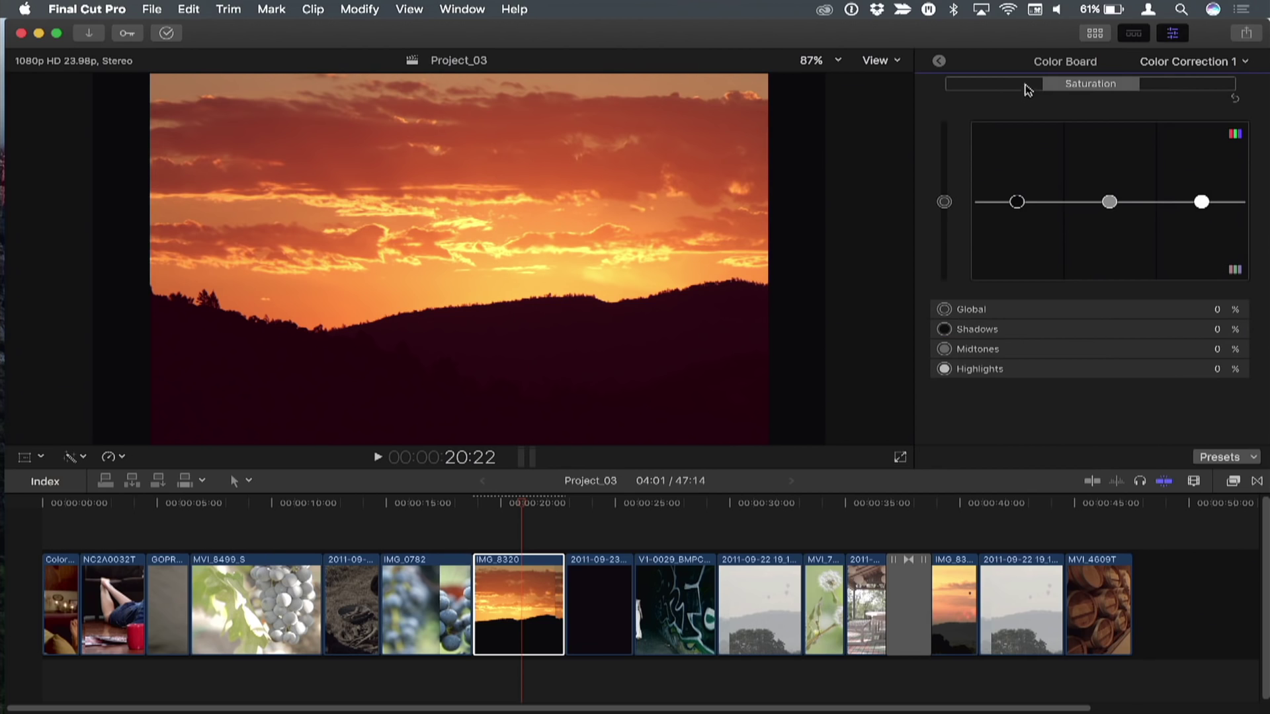
{"action": "left_click", "coordinate": [1028, 88]}
{"action": "left_click", "coordinate": [1097, 87]}
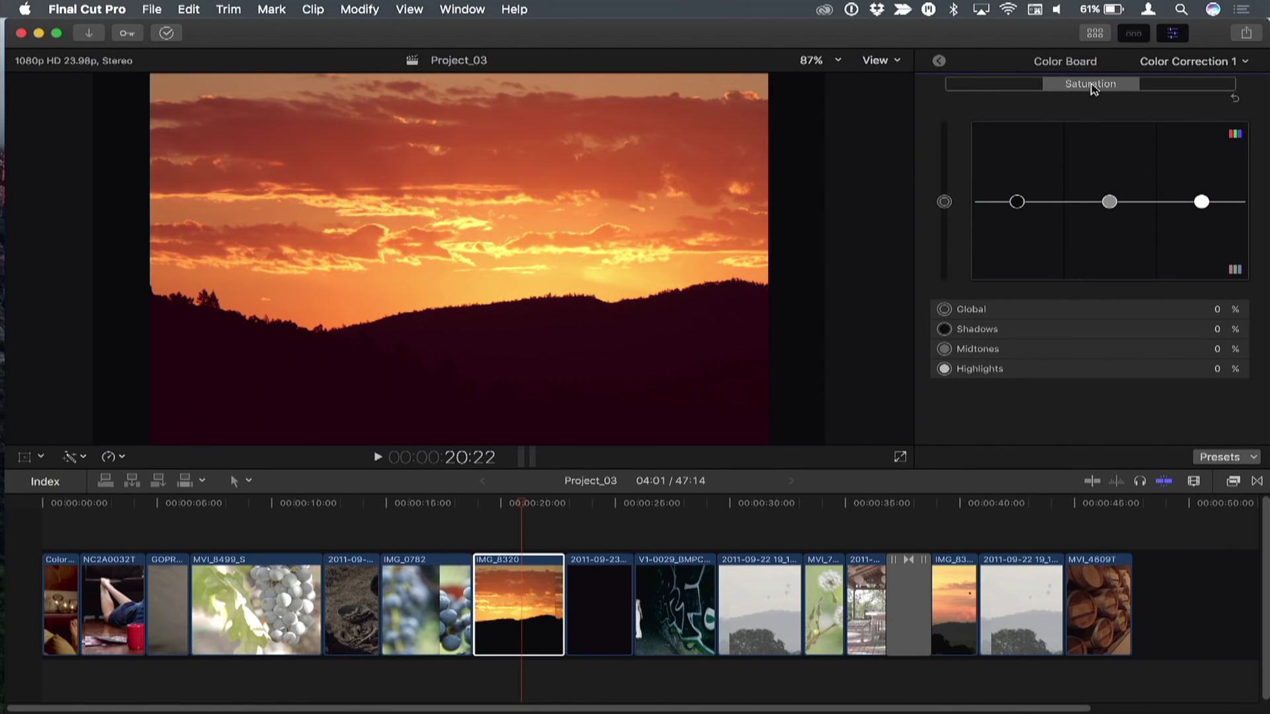
{"action": "left_click", "coordinate": [119, 8]}
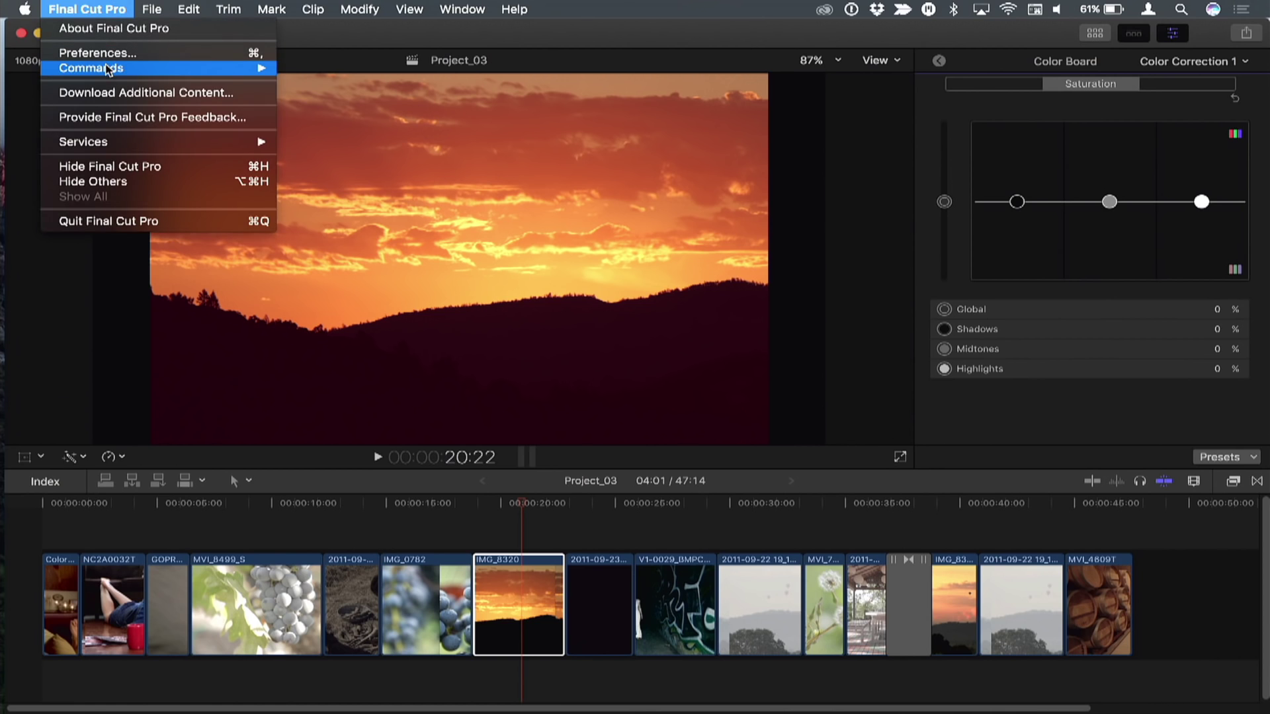
Assign Switch to the Color Pane to key 1 and the Saturation pane switch to key 2.
{"action": "mouse_move", "coordinate": [109, 69]}
{"action": "left_click", "coordinate": [334, 73]}
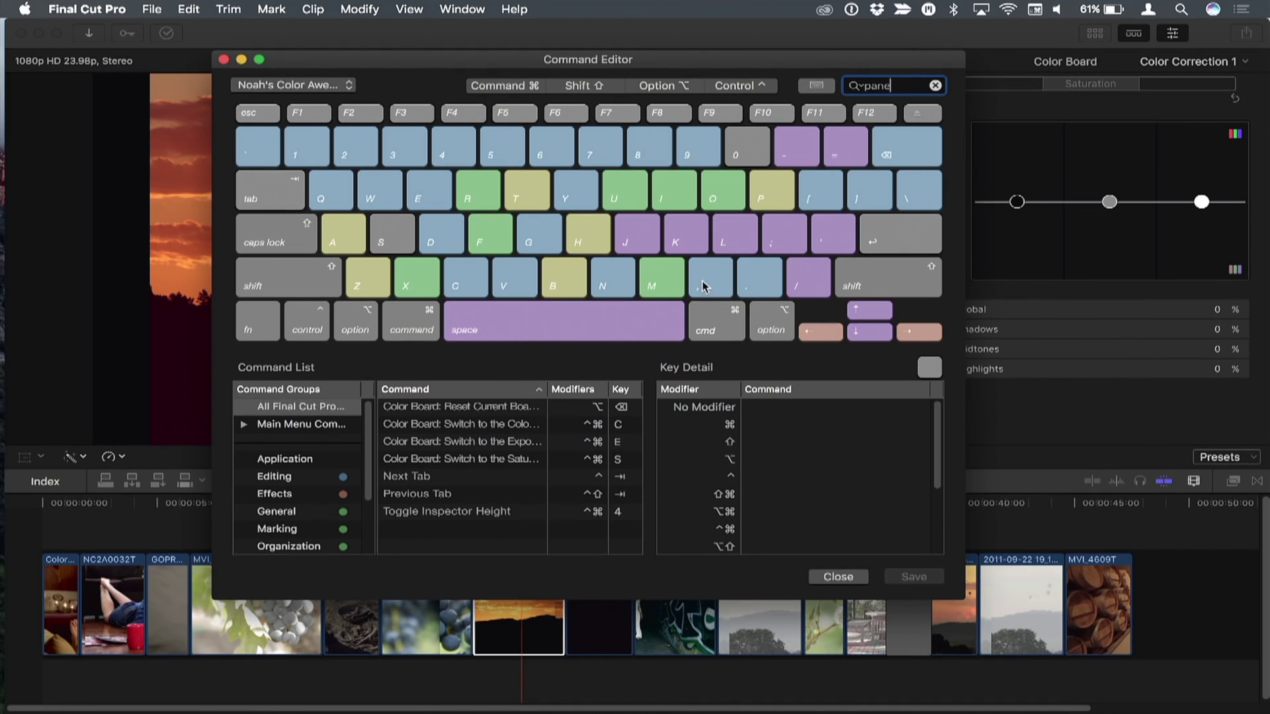
{"action": "left_click_drag", "start_coordinate": [450, 427], "coordinate": [310, 155]}
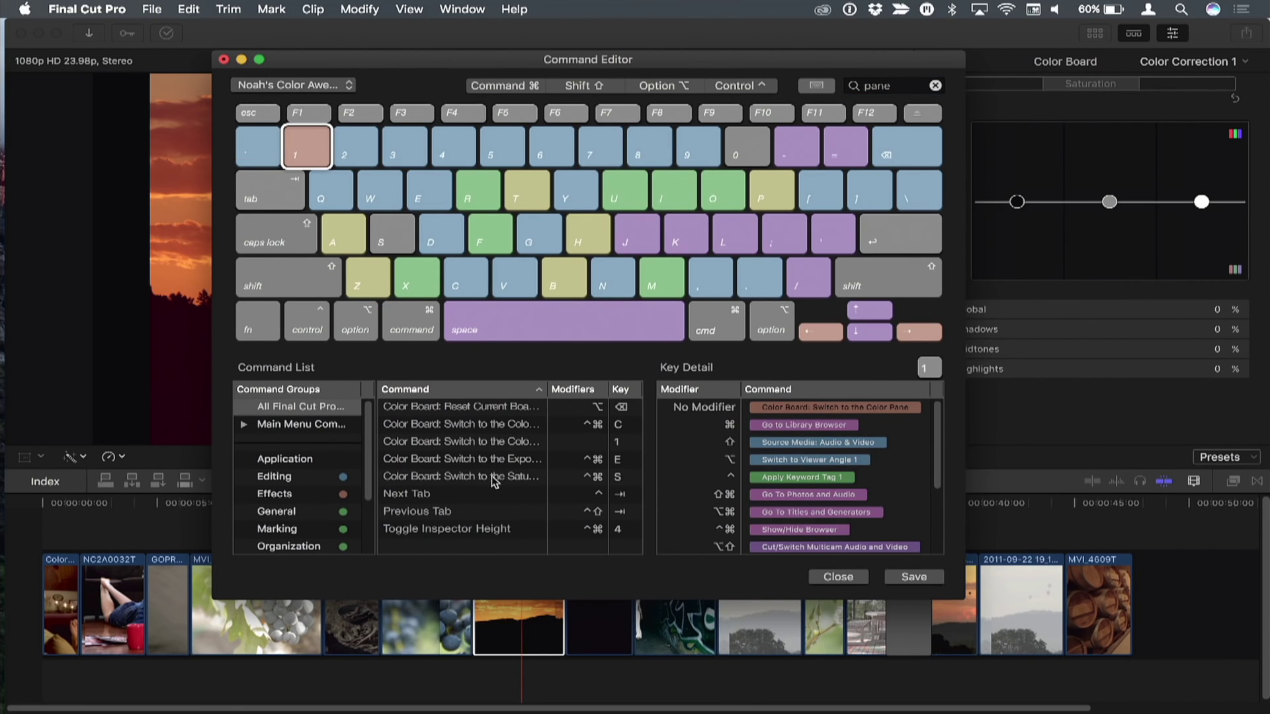
{"action": "left_click_drag", "start_coordinate": [493, 481], "coordinate": [357, 149]}
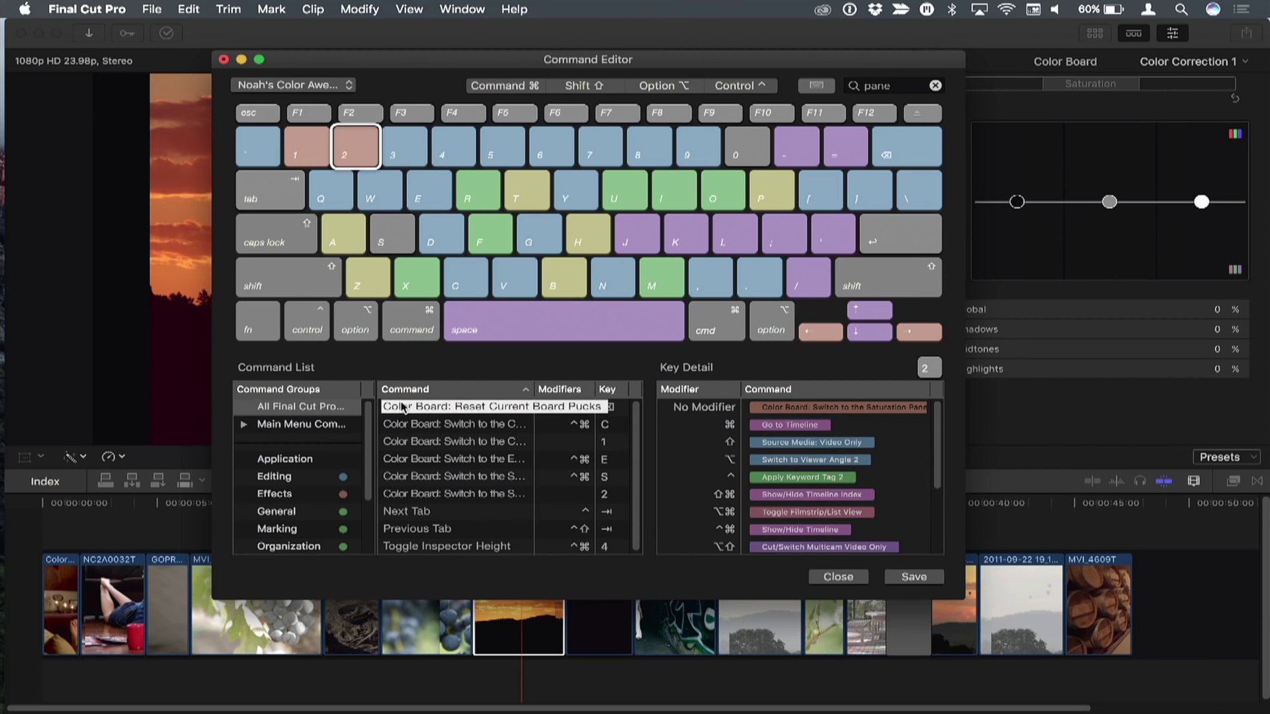
Search 'sur' and assign the Exposure pane switch to key 3.
{"action": "left_click", "coordinate": [347, 84]}
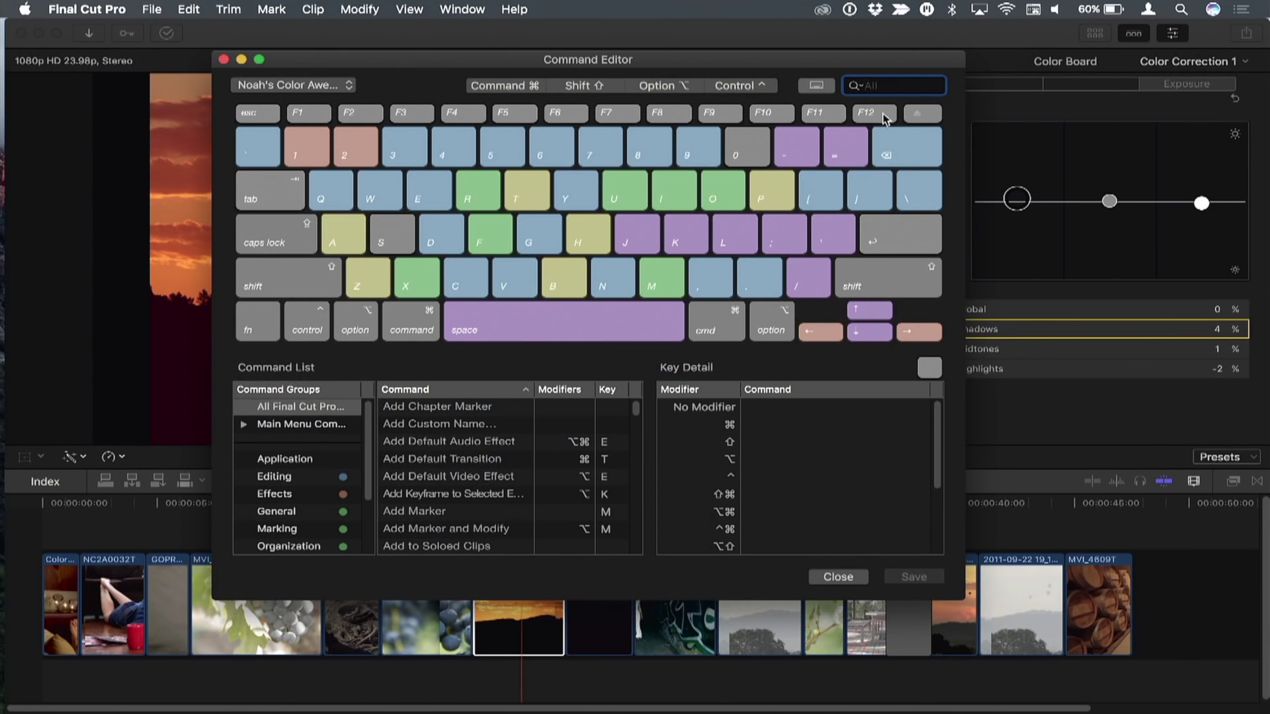
{"action": "type", "text": "sure"}
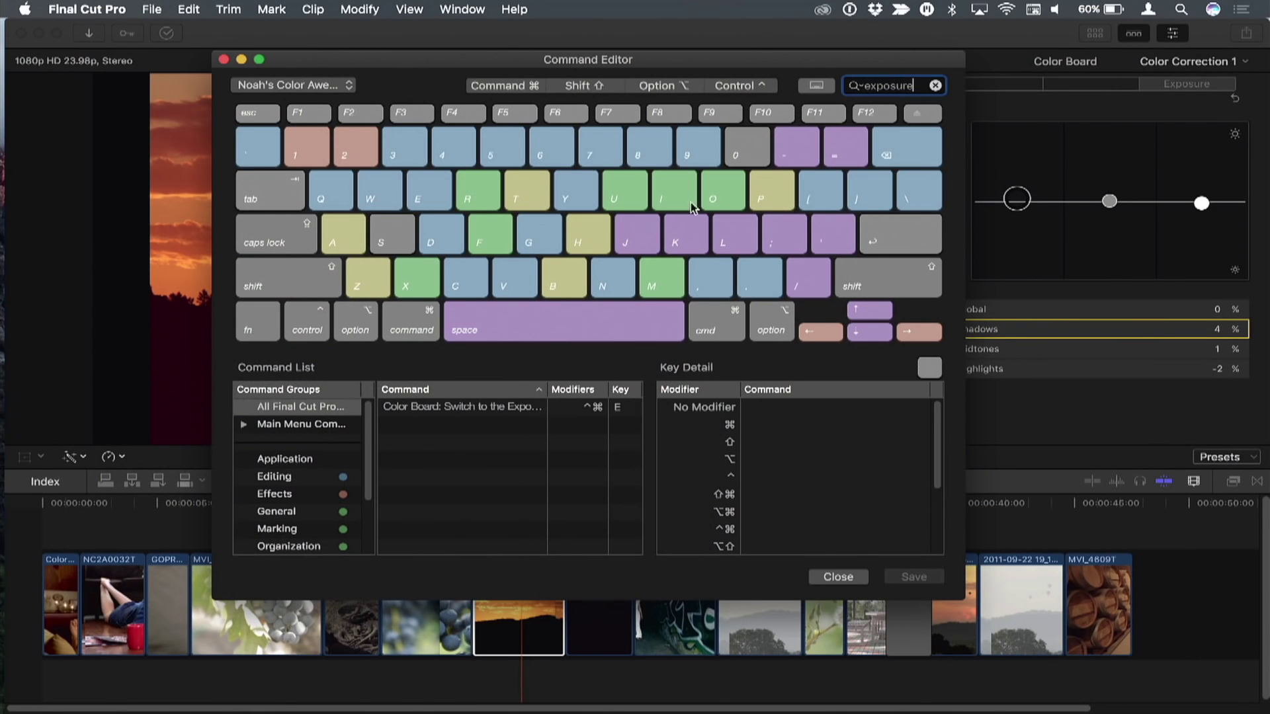
{"action": "left_click_drag", "start_coordinate": [424, 407], "coordinate": [410, 155]}
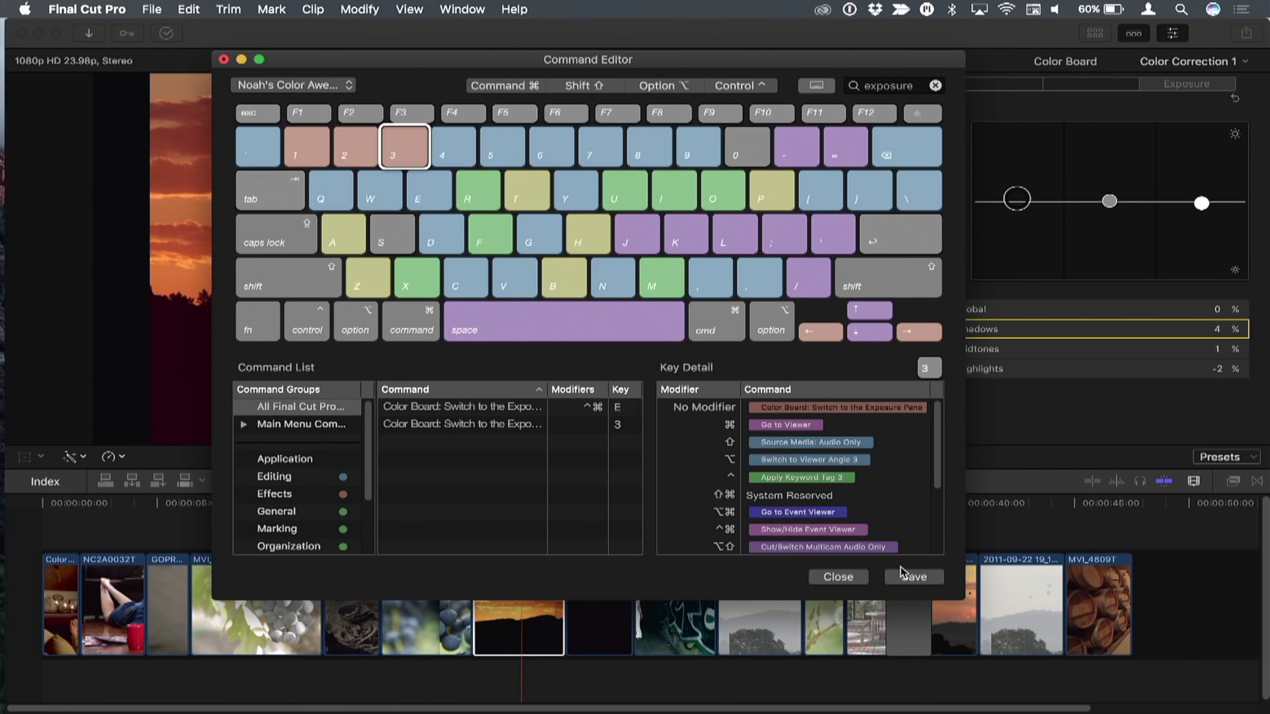
Close the Command Editor, select IMG_8320, and test pane keys 1 and 3.
{"action": "left_click", "coordinate": [838, 577]}
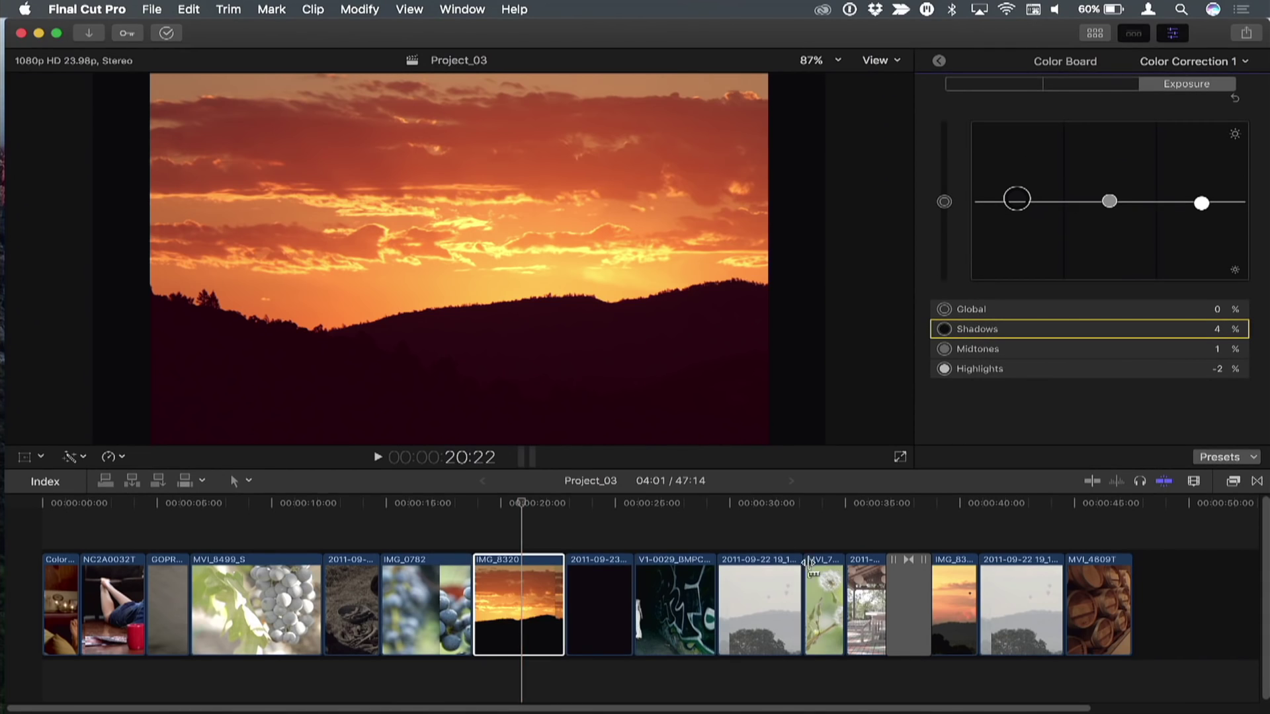
{"action": "left_click", "coordinate": [531, 504]}
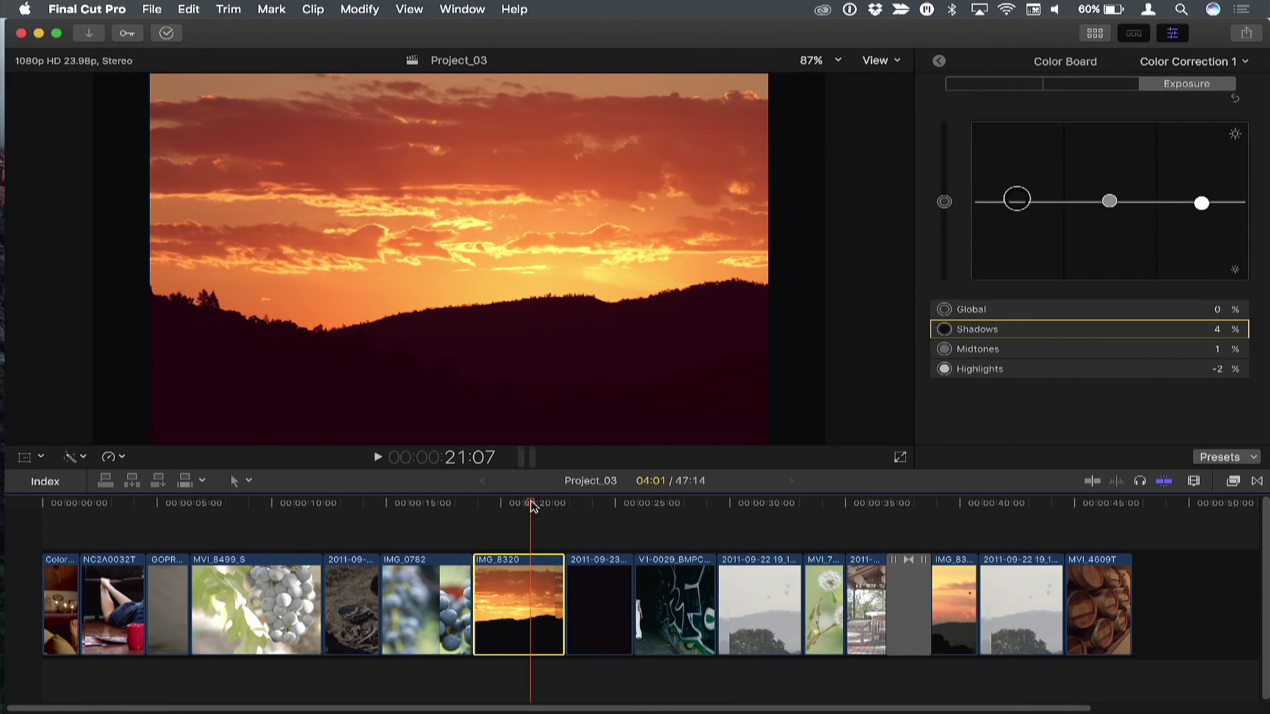
{"action": "left_click", "coordinate": [995, 292]}
{"action": "key", "text": "1"}
{"action": "key", "text": "3"}
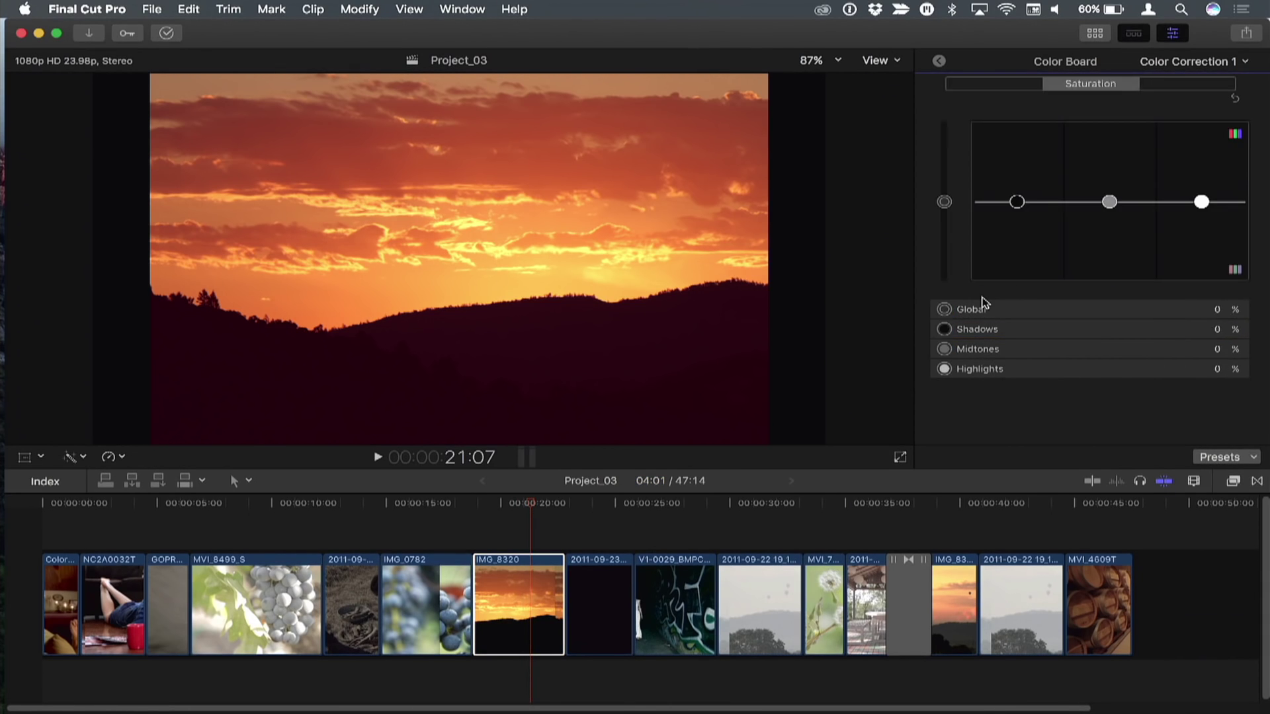
{"action": "key", "text": "1"}
Grade IMG_8320 with keys 1–2 and arrows, tinting the shadows green to 7%.
{"action": "key", "text": "Up"}
{"action": "key", "text": "Up"}
{"action": "key", "text": "Up"}
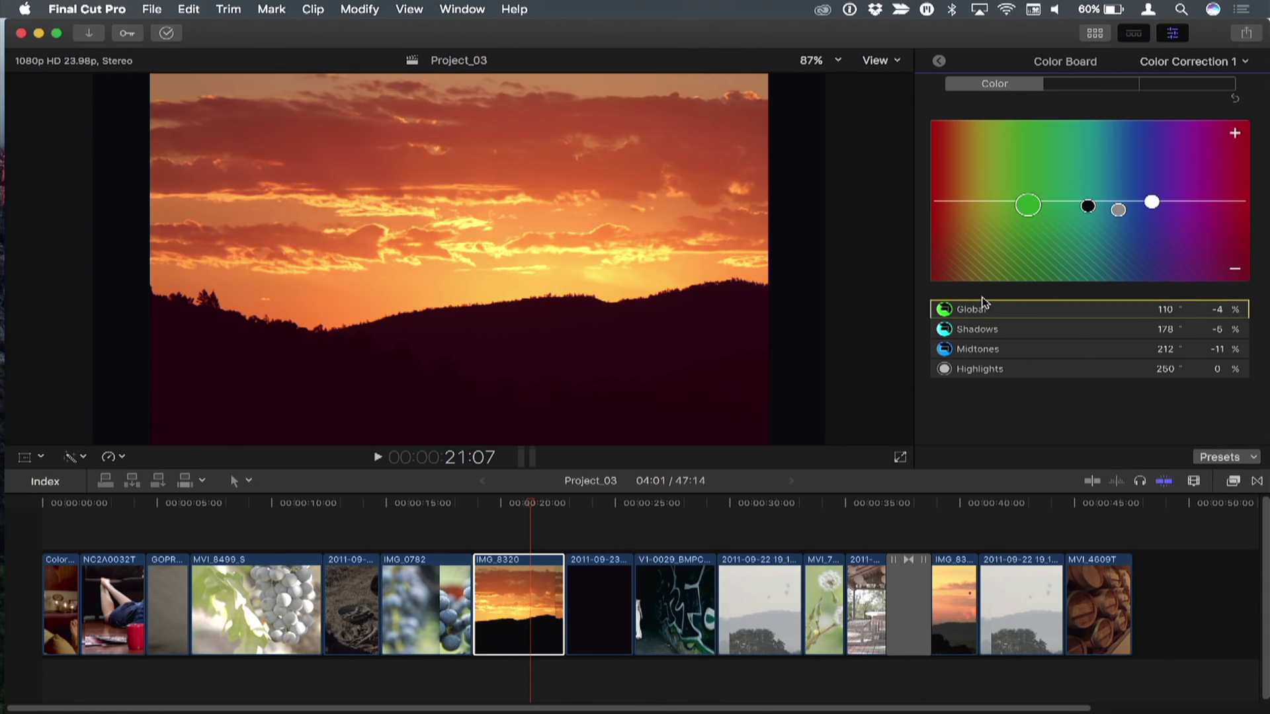
{"action": "key", "text": "Up"}
{"action": "key", "text": "Up"}
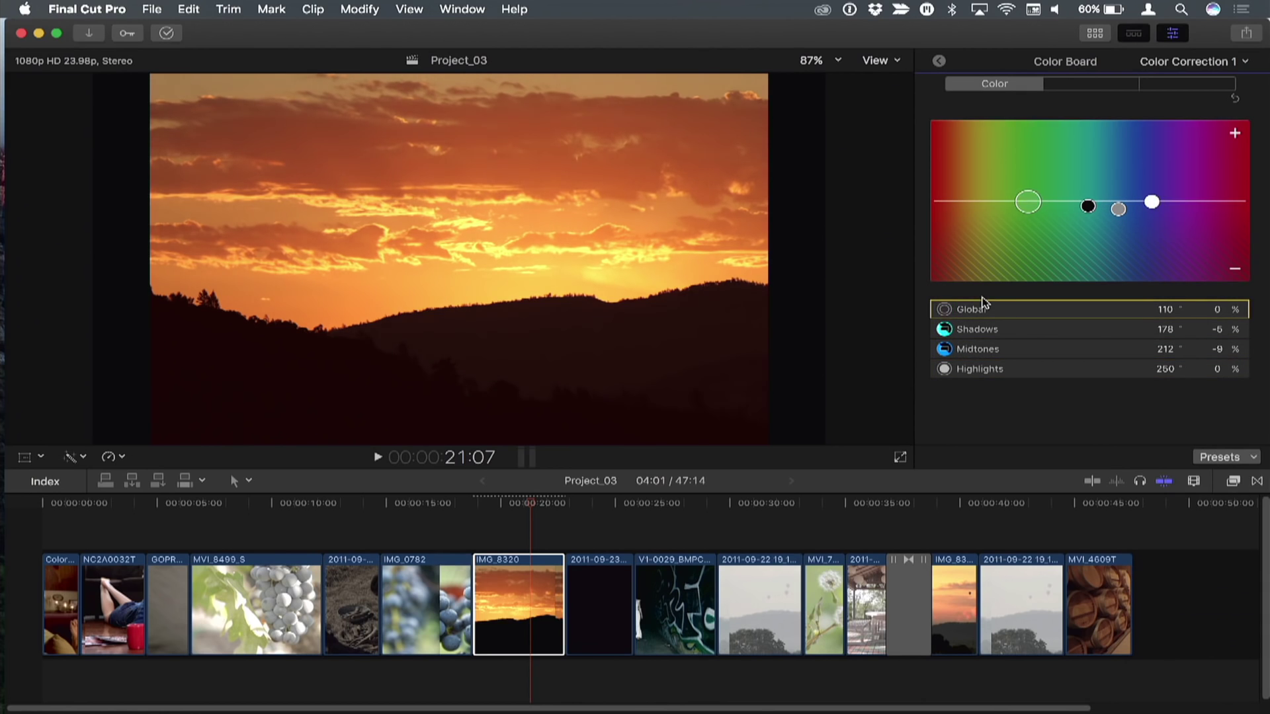
{"action": "key", "text": "2"}
{"action": "key", "text": "Down"}
{"action": "key", "text": "Down"}
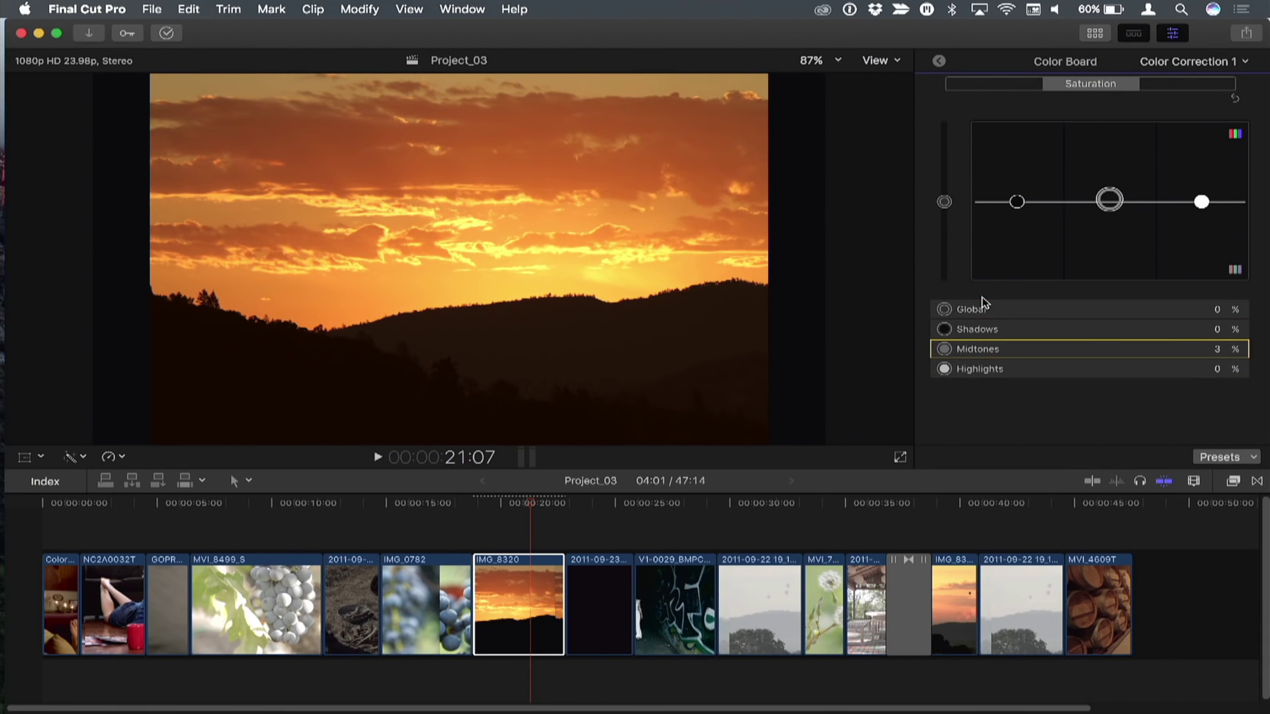
{"action": "key", "text": "1"}
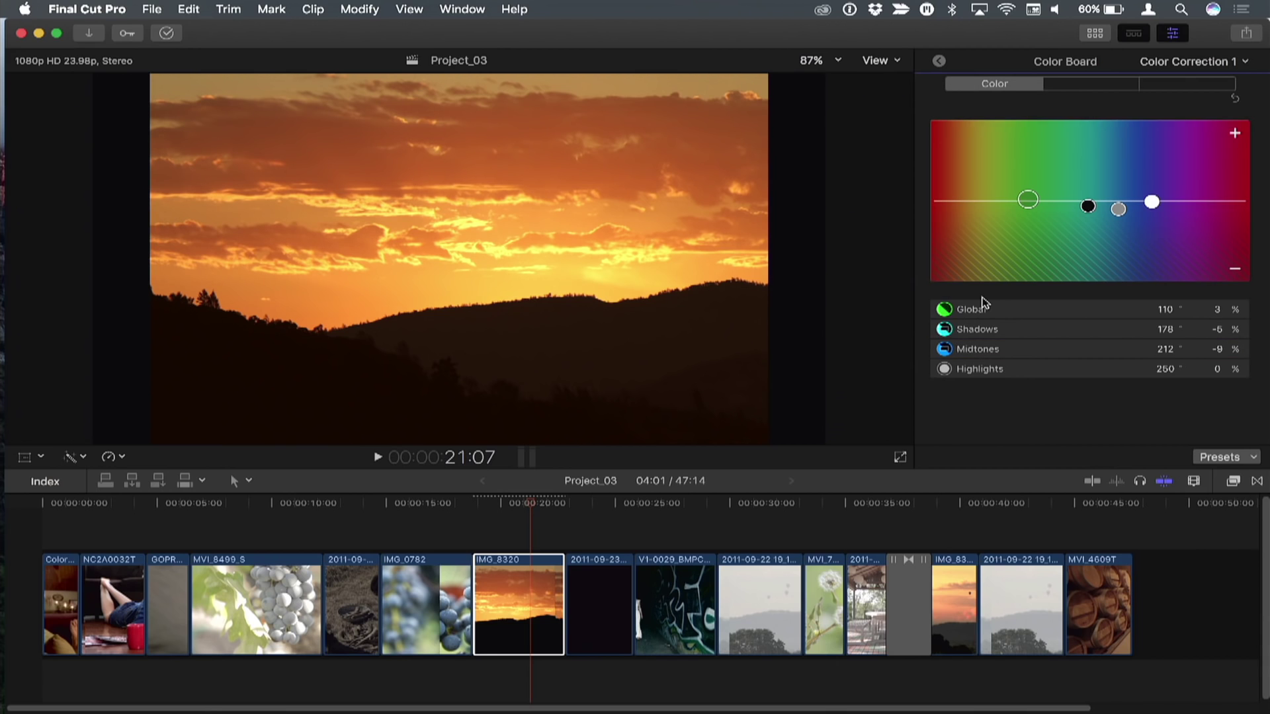
{"action": "key", "text": "Down"}
{"action": "key", "text": "Down"}
{"action": "key", "text": "Down"}
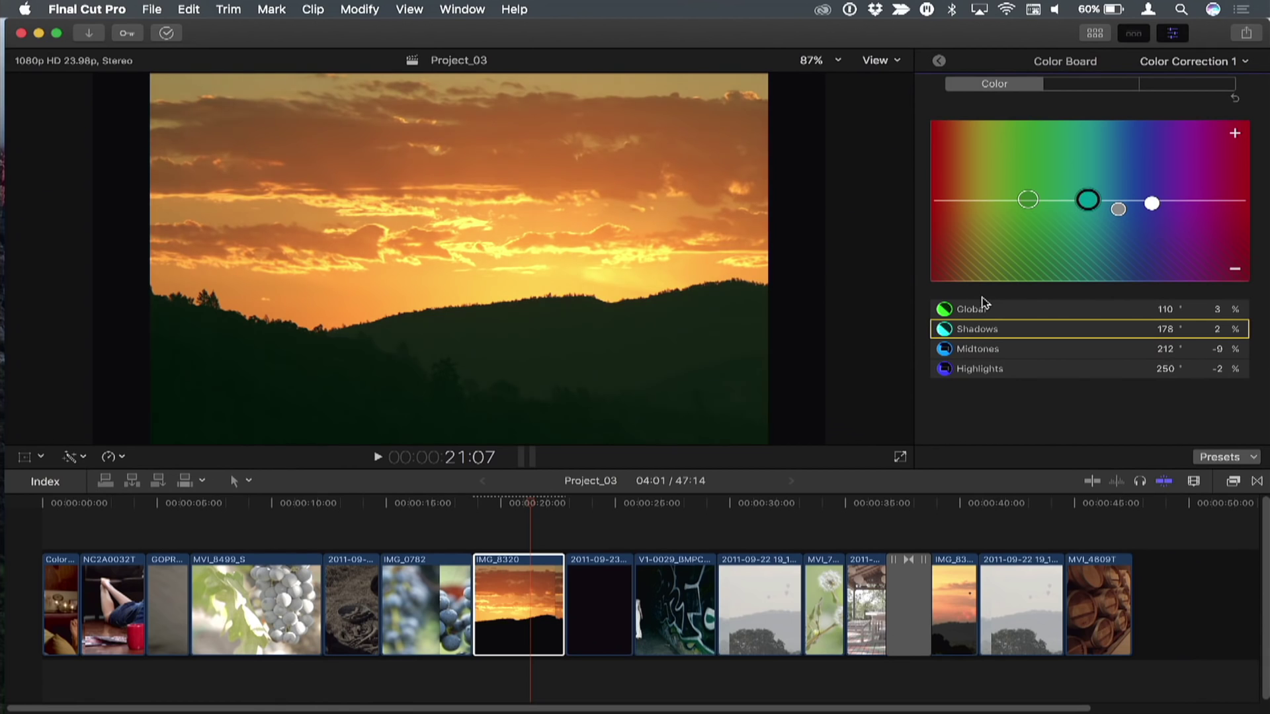
Play back the graded sunset clip, then move the playhead to grapes clip IMG_0782.
{"action": "left_click", "coordinate": [512, 508]}
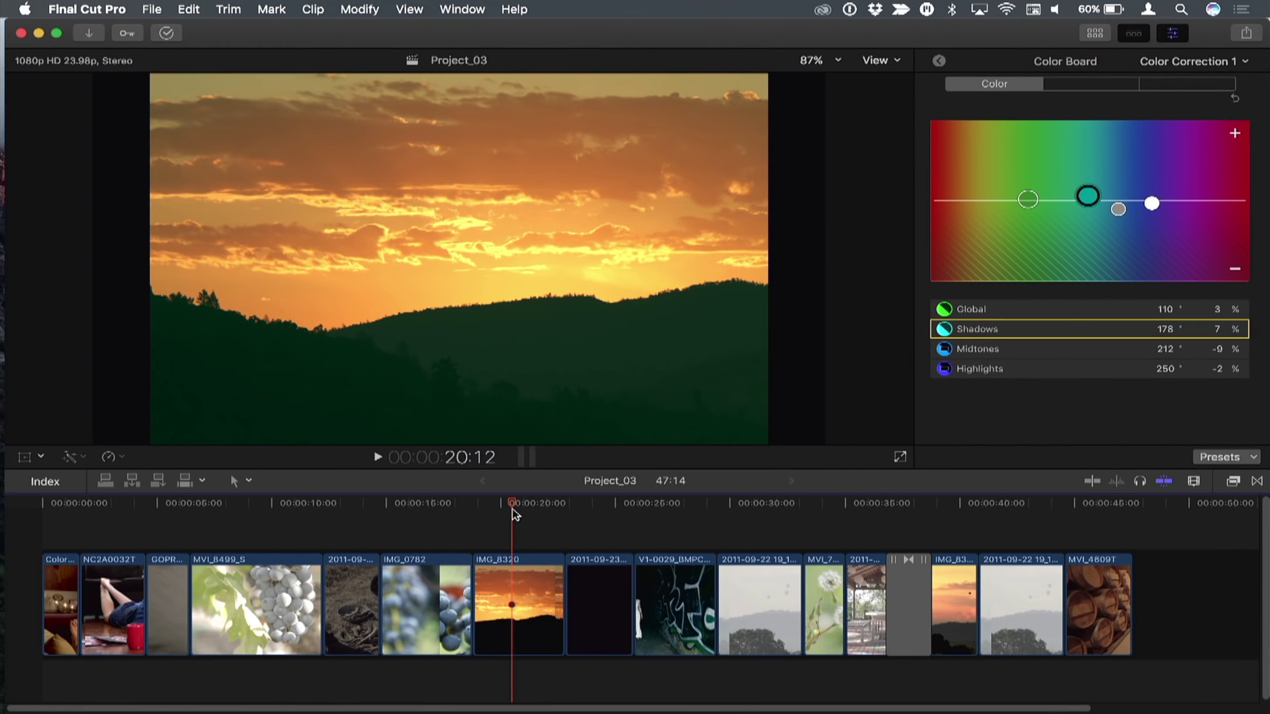
{"action": "key", "text": "space"}
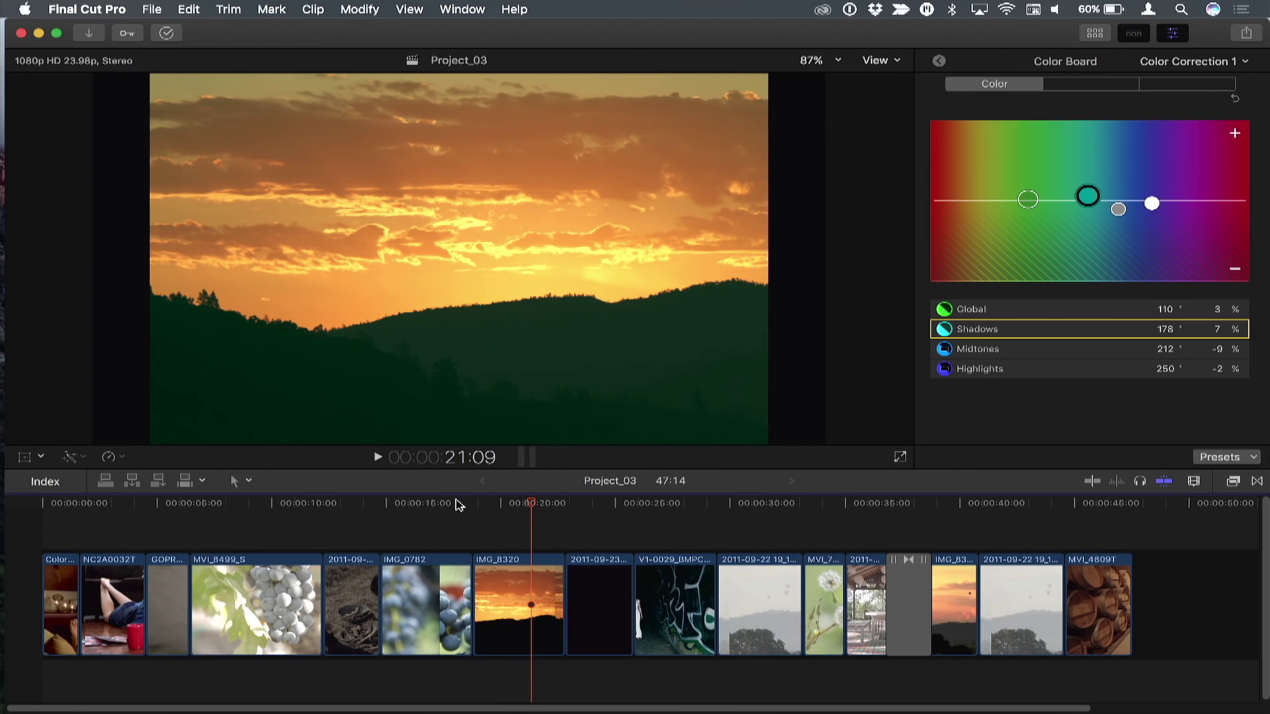
{"action": "left_click", "coordinate": [399, 504]}
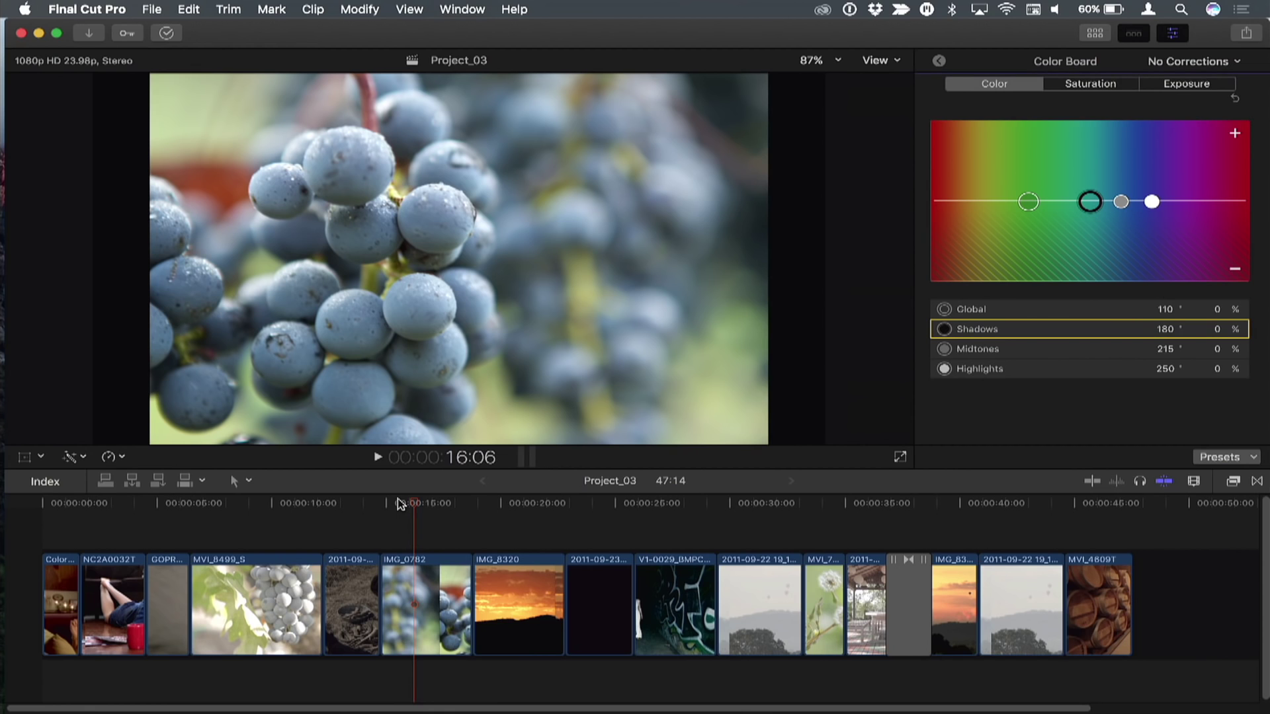
Start a correction on IMG_0782, pushing Global colour teal-green to 13% and Highlights 11%.
{"action": "key", "text": "Tab"}
{"action": "key", "text": "Up"}
{"action": "key", "text": "Tab"}
{"action": "key", "text": "Tab"}
{"action": "key", "text": "Tab"}
{"action": "key", "text": "shift+Tab"}
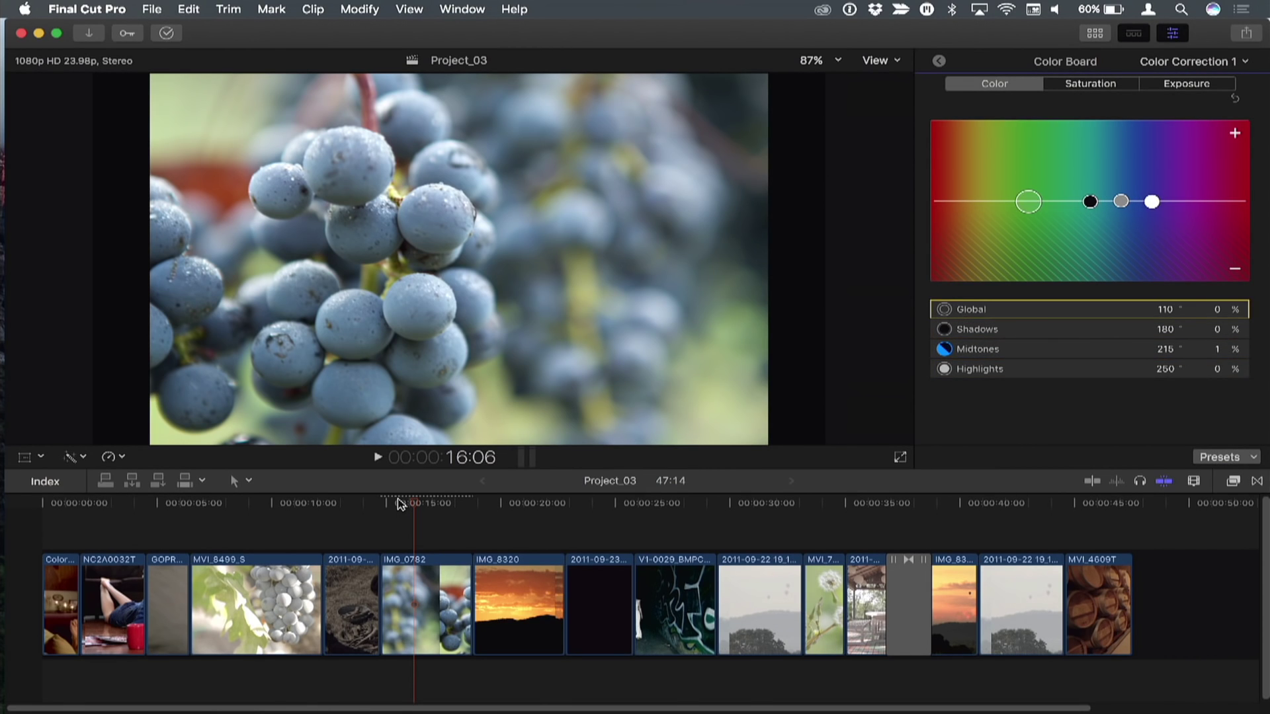
{"action": "key", "text": "Up"}
{"action": "key", "text": "Up"}
{"action": "key", "text": "Up"}
{"action": "key", "text": "shift+Tab"}
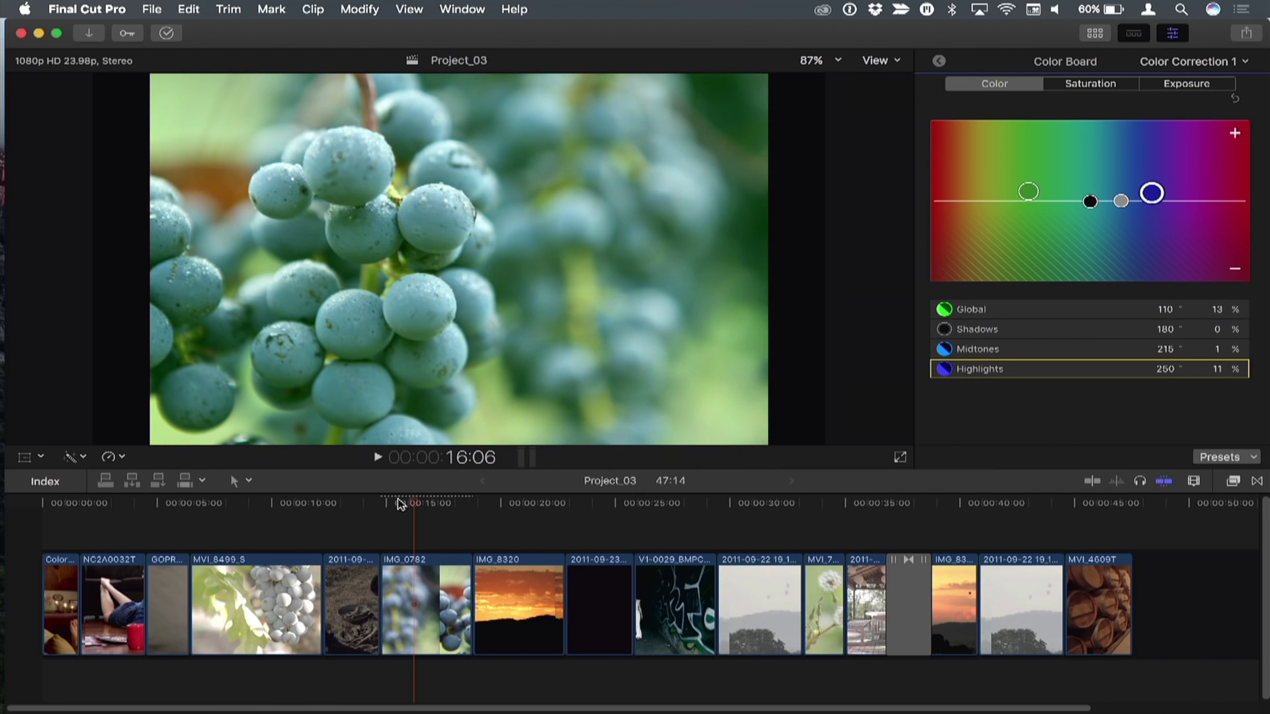
Set the grapes clip's Shadows saturation to 5% and Shadows exposure to -10%.
{"action": "key", "text": "ctrl+super+s"}
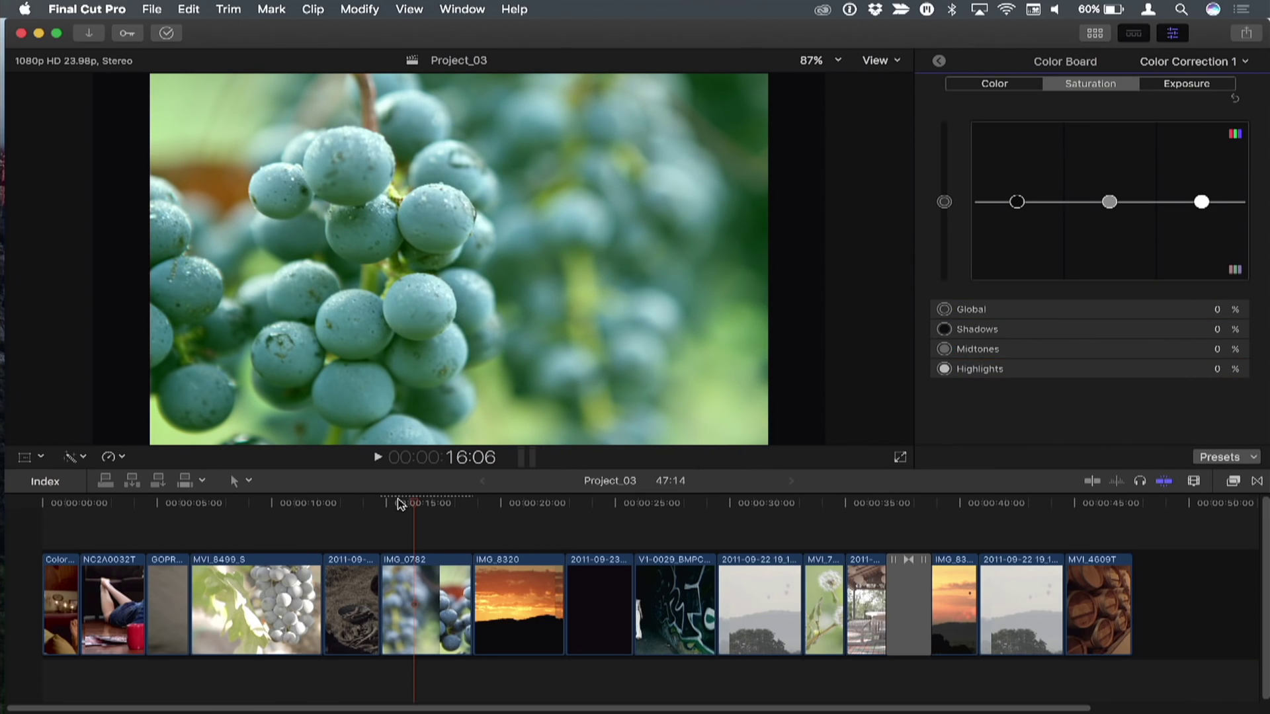
{"action": "key", "text": "Tab"}
{"action": "key", "text": "Tab"}
{"action": "key", "text": "shift+Tab"}
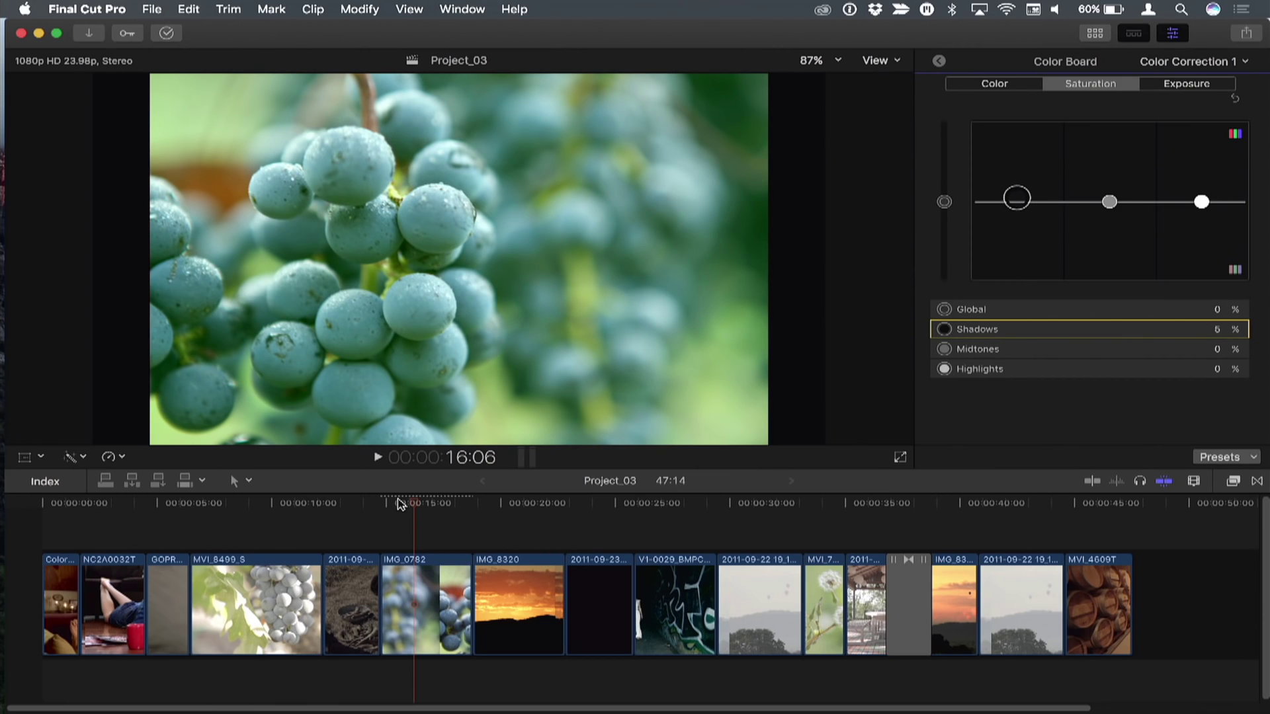
{"action": "key", "text": "ctrl+super+e"}
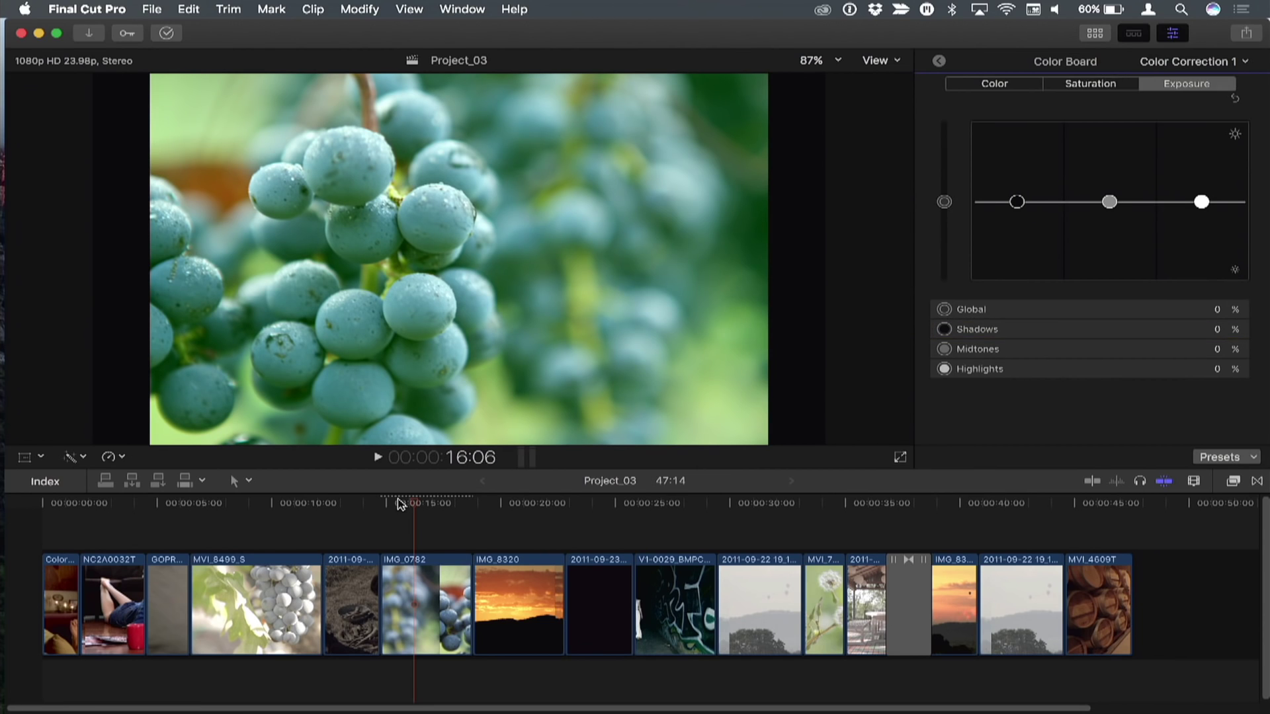
{"action": "key", "text": "Tab"}
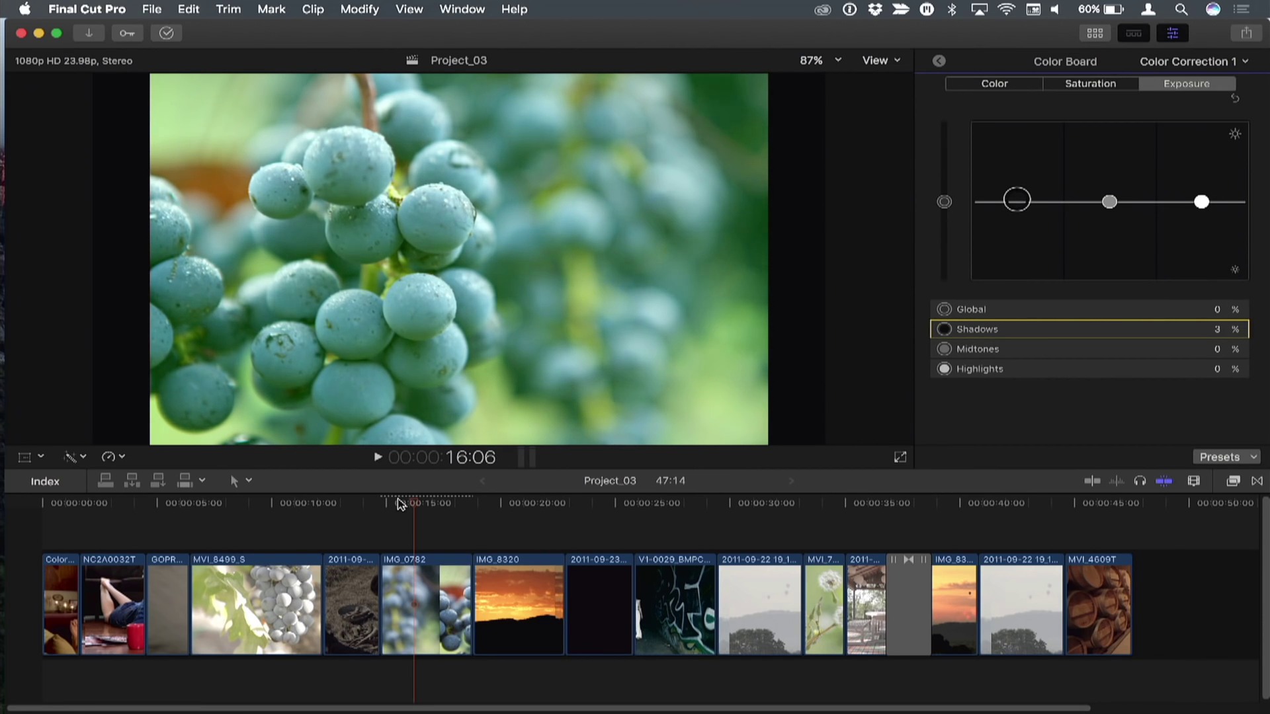
{"action": "key", "text": "Down"}
{"action": "key", "text": "Down"}
{"action": "key", "text": "Down"}
{"action": "key", "text": "Down"}
{"action": "key", "text": "Down"}
{"action": "key", "text": "Down"}
{"action": "key", "text": "Down"}
{"action": "key", "text": "Down"}
{"action": "key", "text": "Down"}
{"action": "key", "text": "Down"}
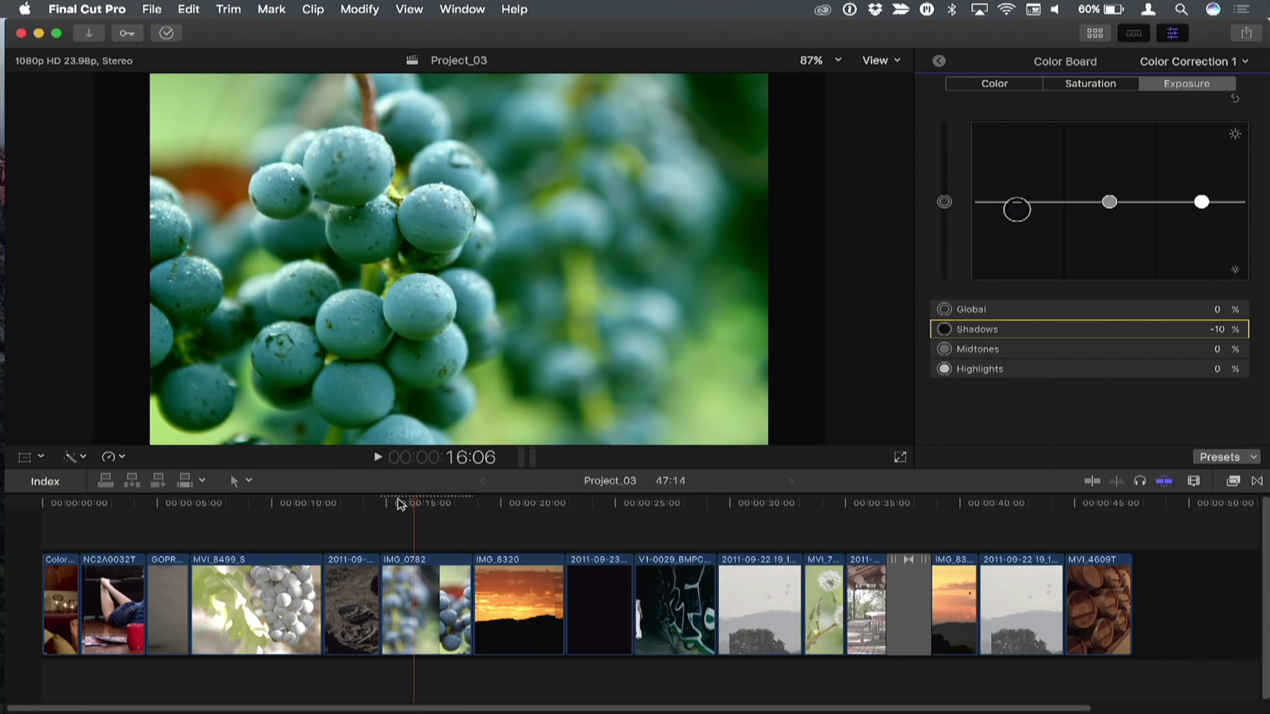